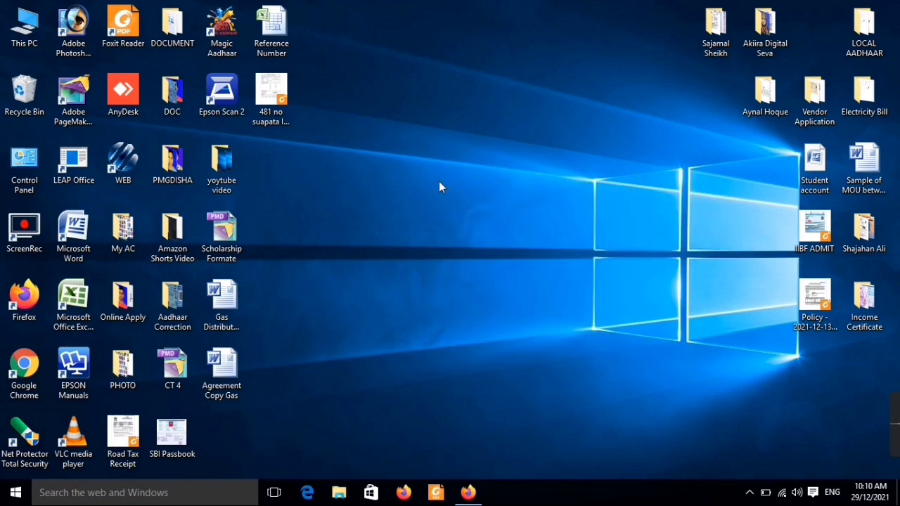
- Refresh the desktop repeatedly from its right-click menu
right_click(439, 181)
left_click(454, 218)
right_click(439, 179)
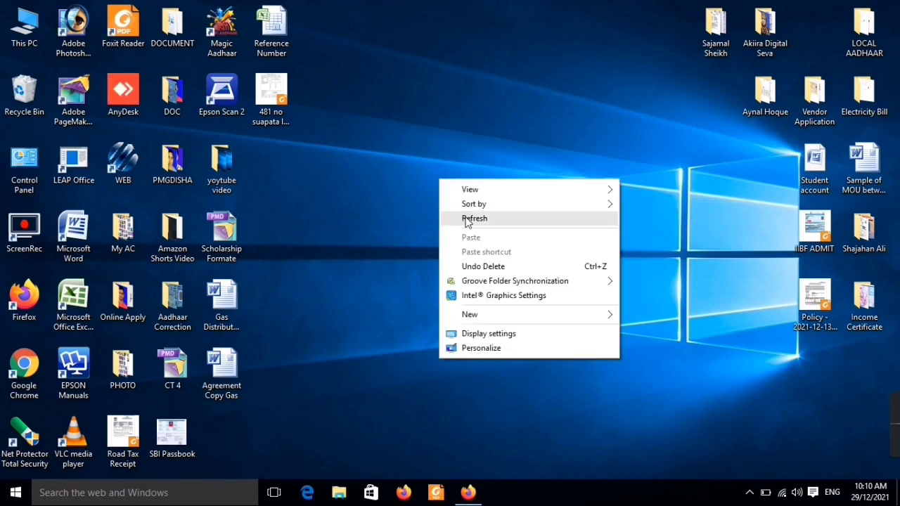
left_click(465, 218)
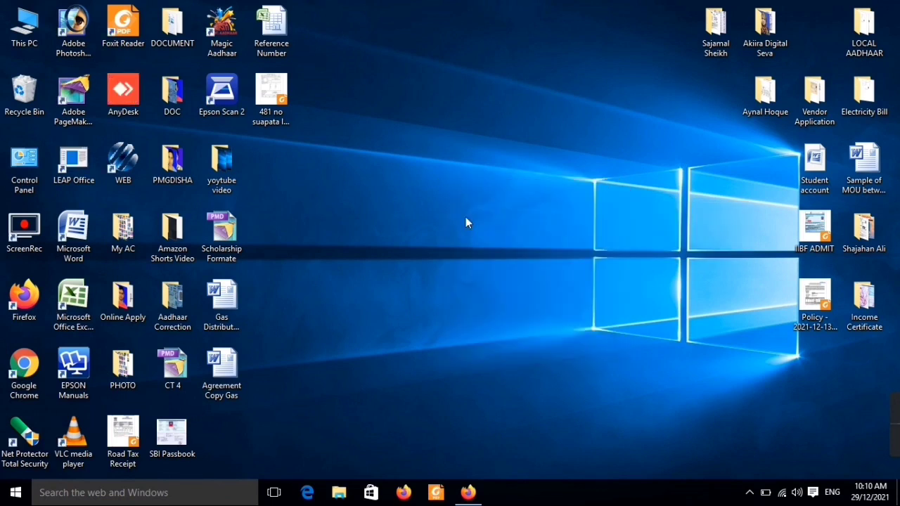
right_click(439, 174)
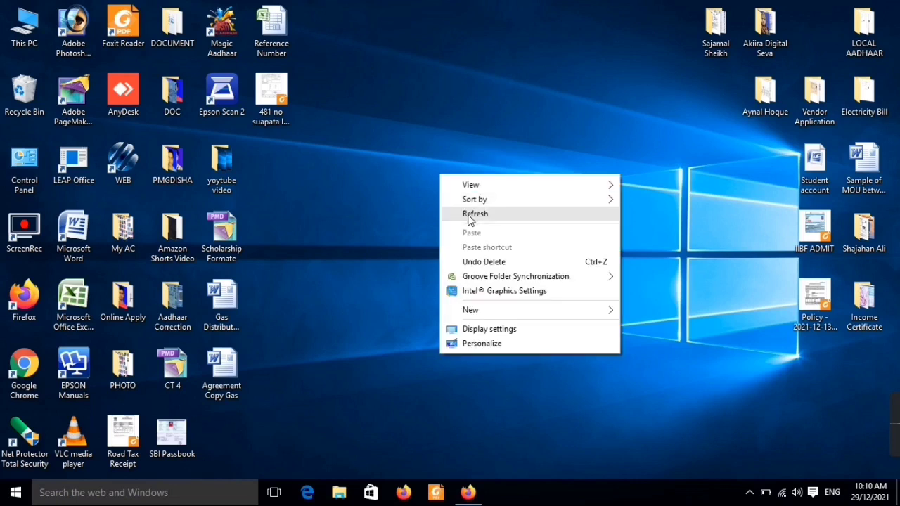
left_click(468, 218)
right_click(428, 170)
left_click(457, 218)
right_click(419, 180)
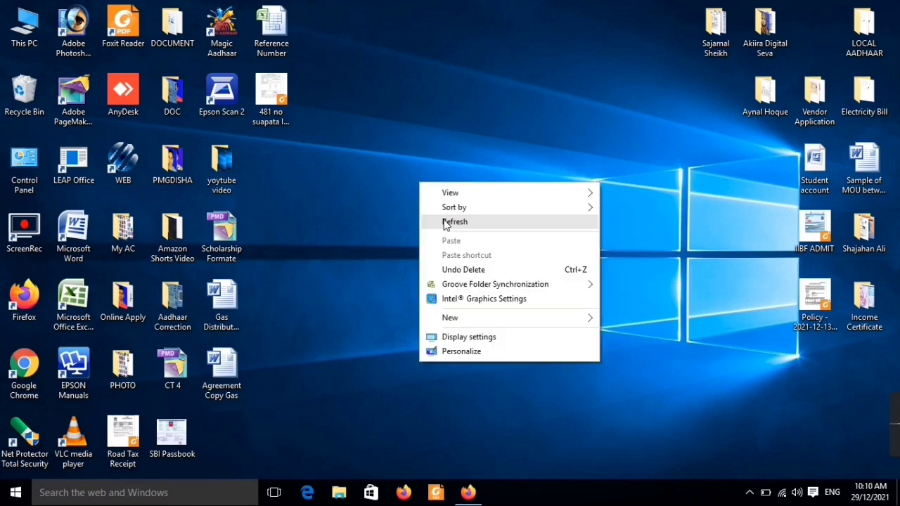
left_click(445, 221)
right_click(420, 182)
left_click(446, 221)
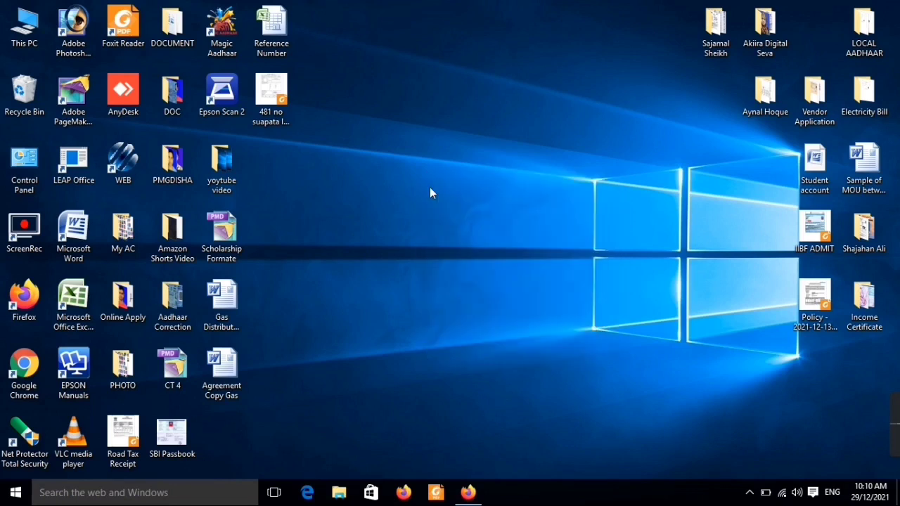
right_click(430, 189)
left_click(459, 227)
right_click(437, 184)
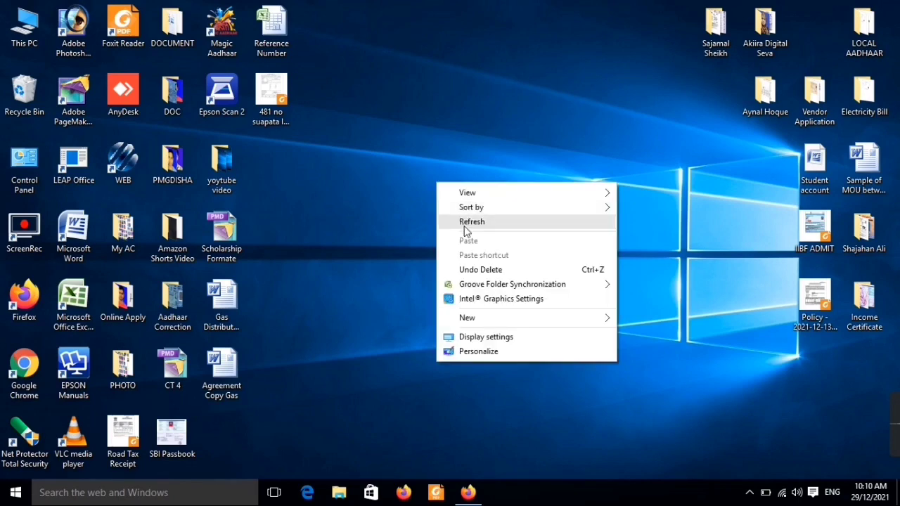
left_click(460, 224)
right_click(432, 176)
left_click(451, 212)
right_click(436, 182)
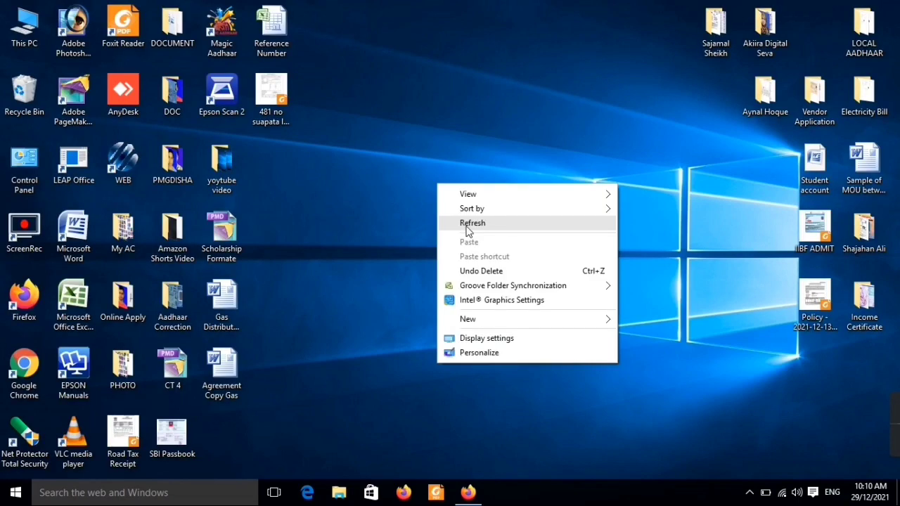
left_click(465, 220)
right_click(436, 179)
left_click(463, 218)
right_click(436, 185)
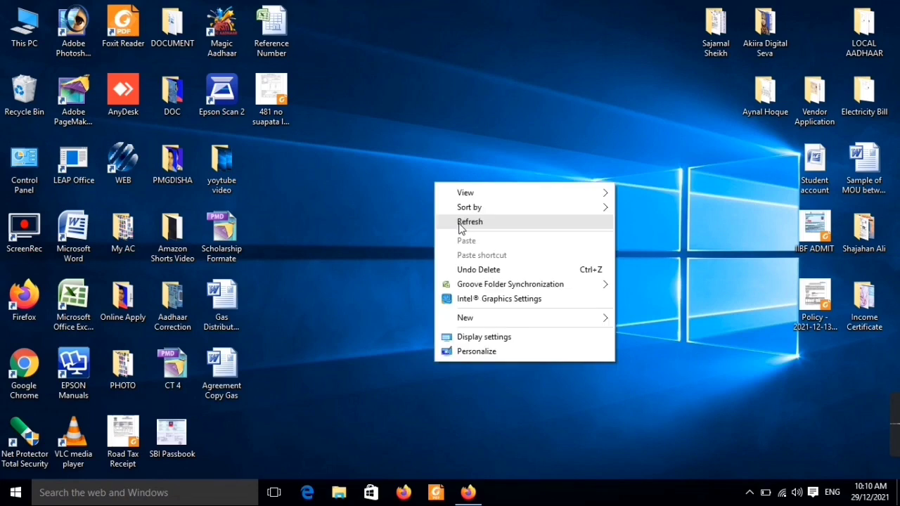
left_click(460, 219)
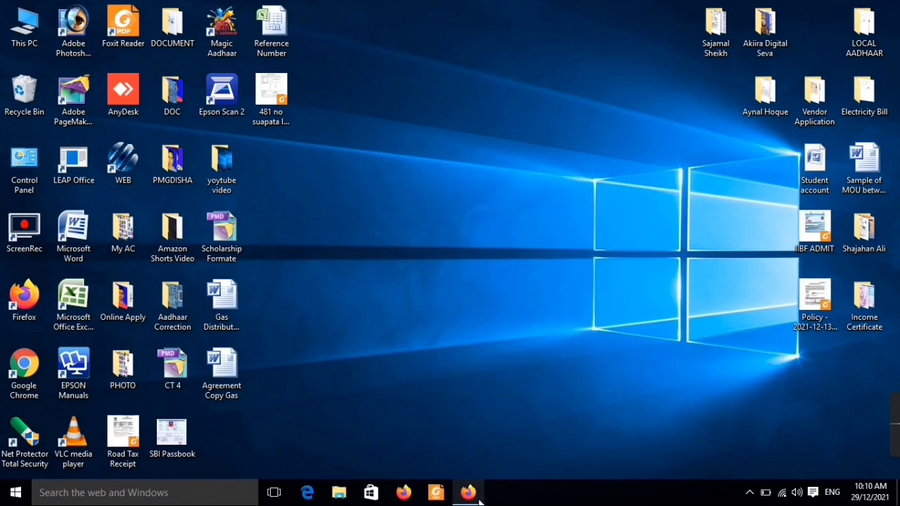
- In Firefox, search Google for DIGITAL SEVA PORTAL and open the official portal result
left_click(469, 492)
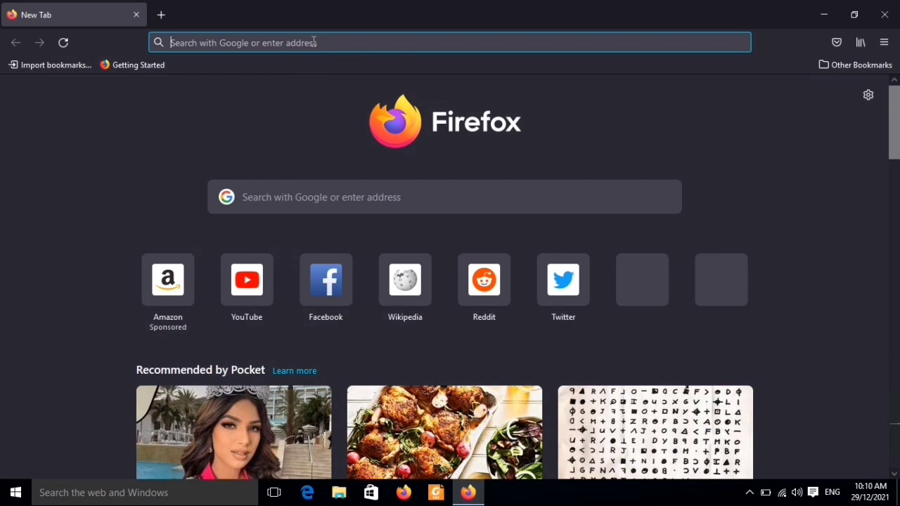
type("DIGITA")
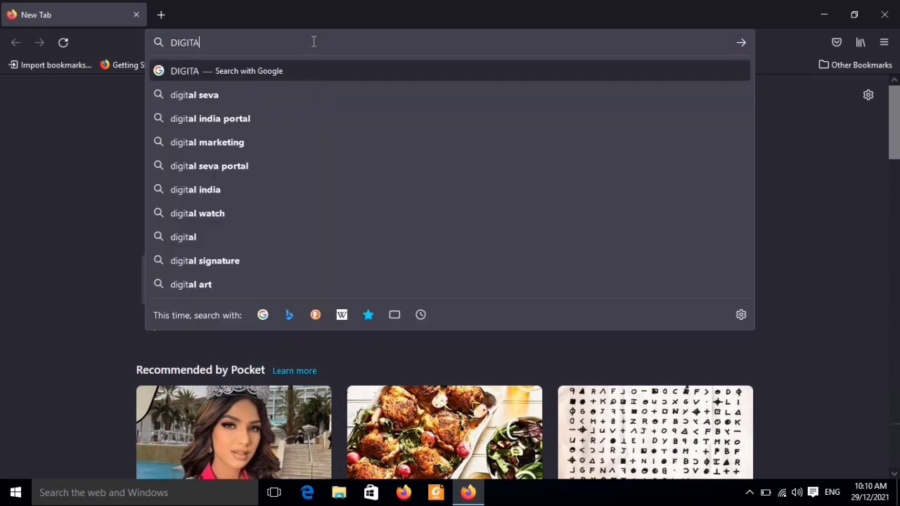
type("L SEVA")
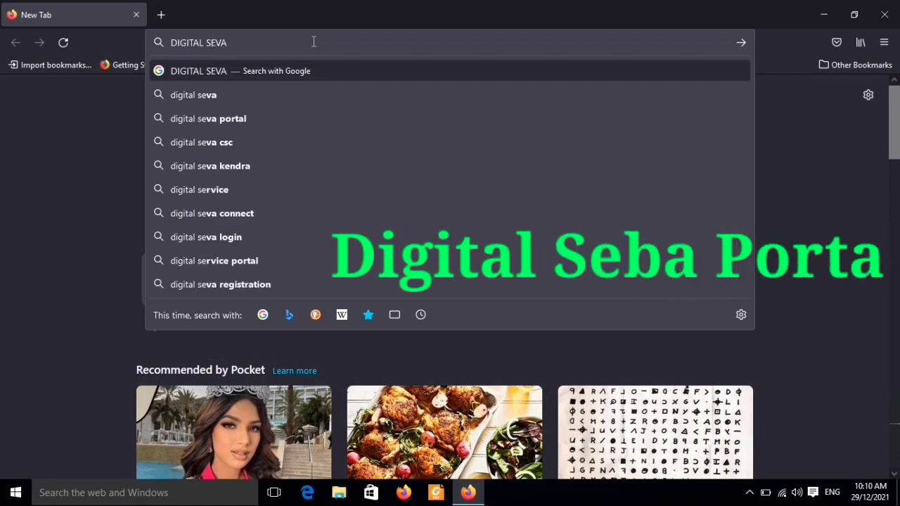
type(" PORTAL")
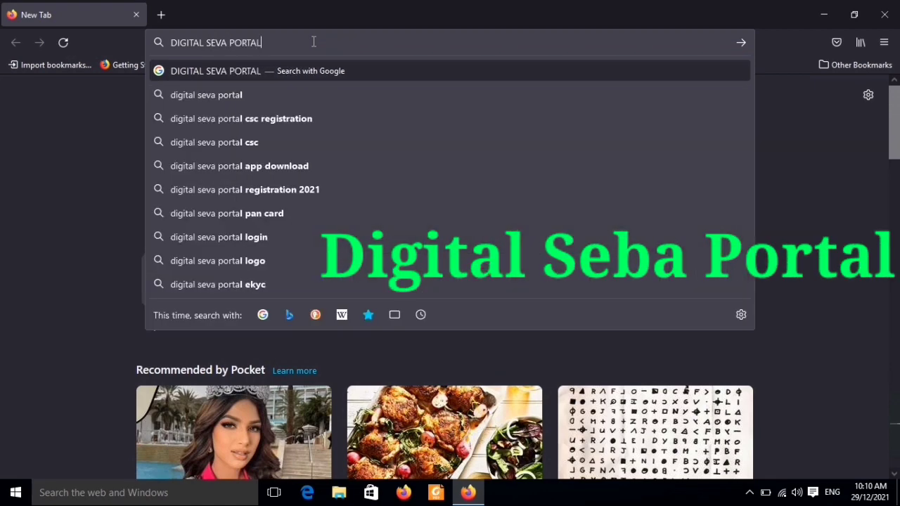
key("Return")
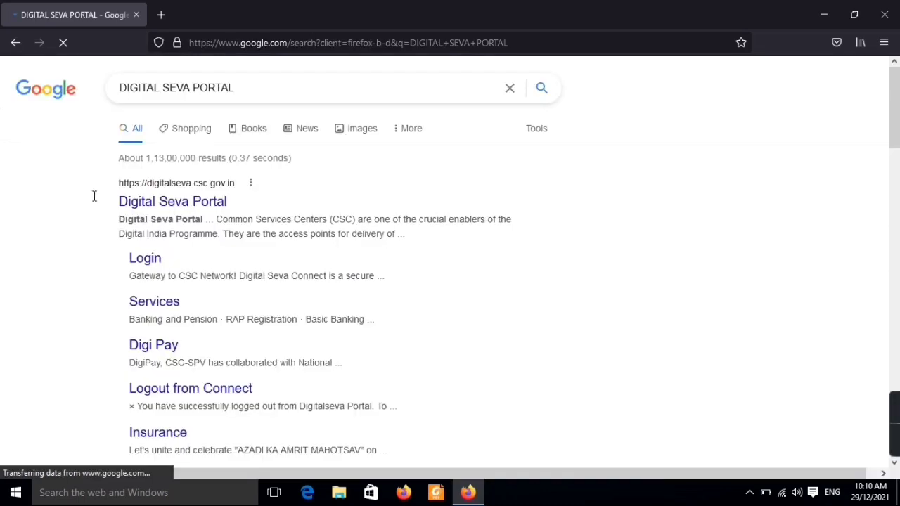
left_click(187, 208)
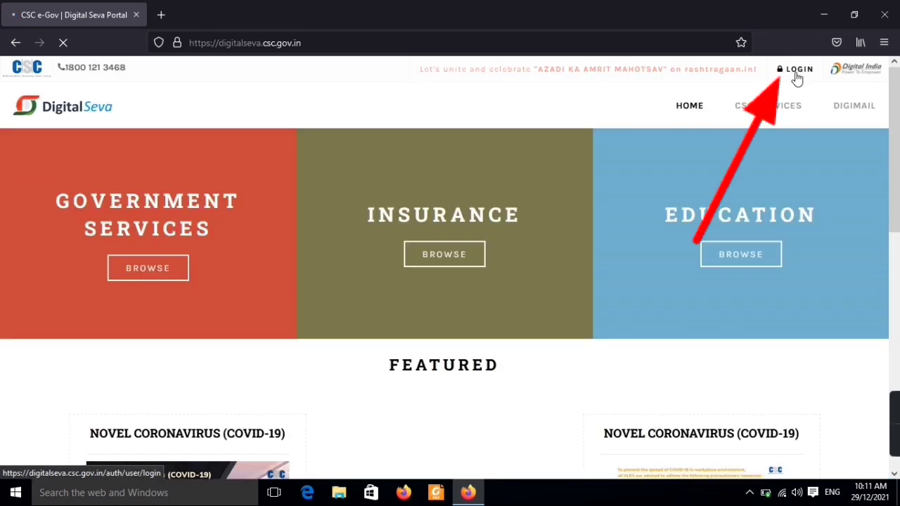
- Sign in to Digital Seva Connect with the operator username, password and captcha
left_click(796, 76)
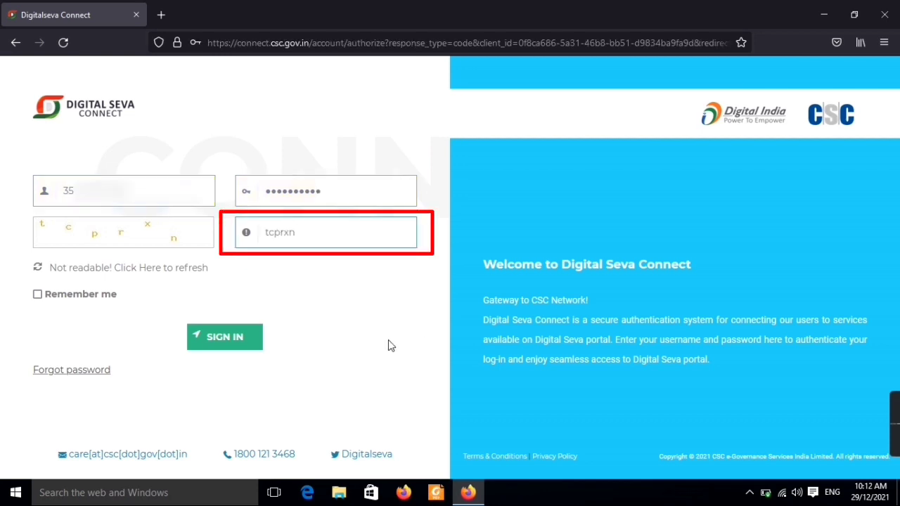
left_click(250, 349)
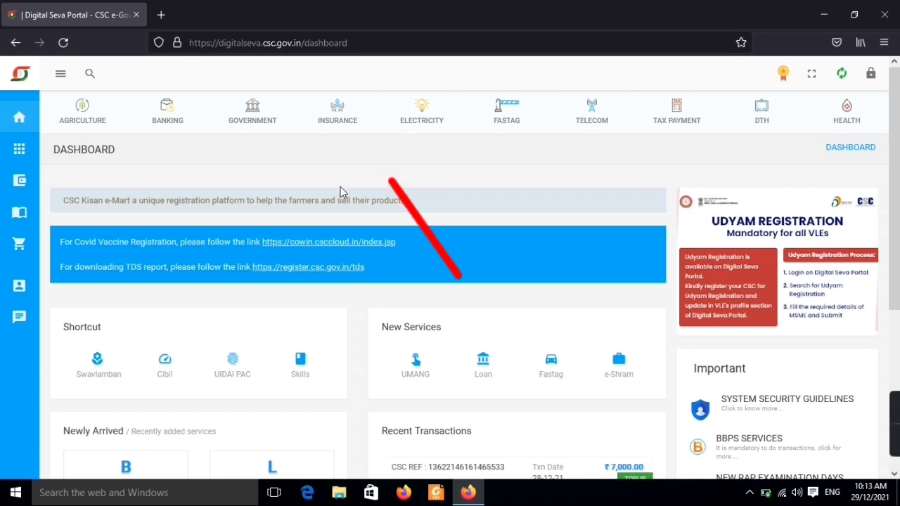
- Under Insurance > Motor Third Party, launch the Reliance General Motor Third Party POS service
left_click(337, 126)
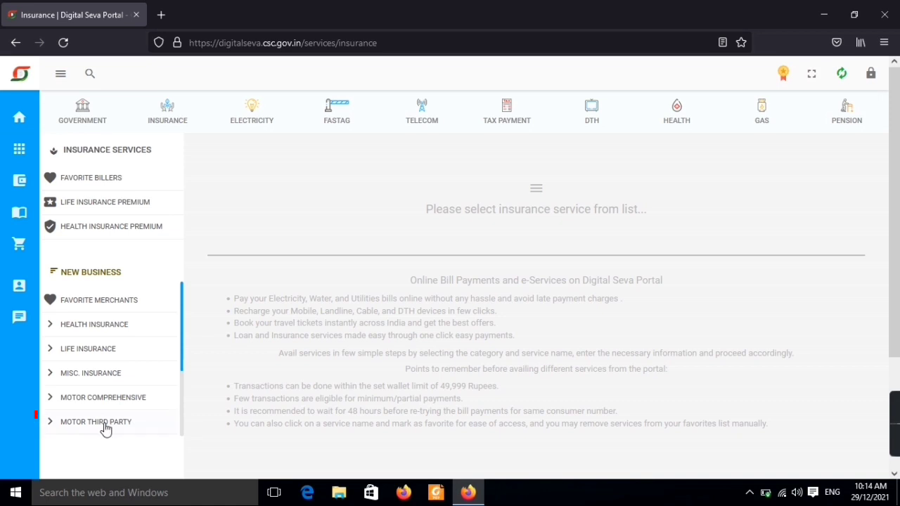
left_click(104, 424)
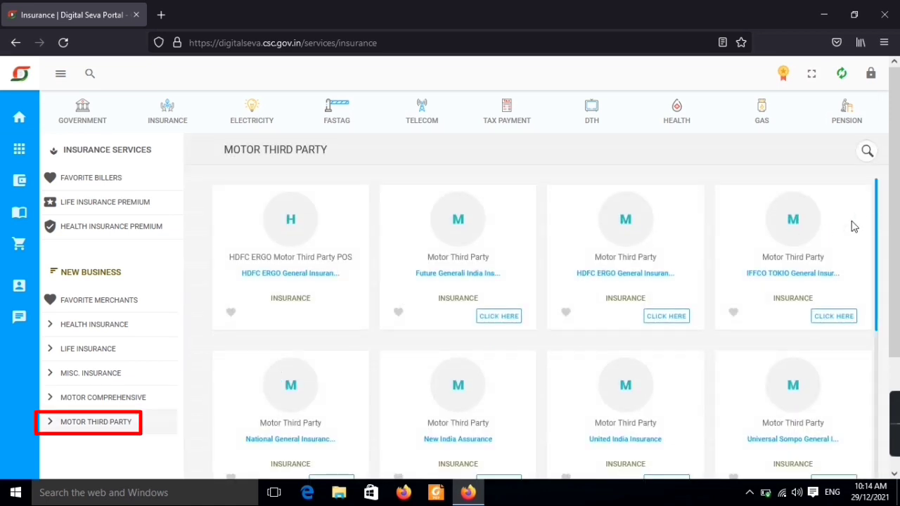
scroll(885, 229, "down", 2)
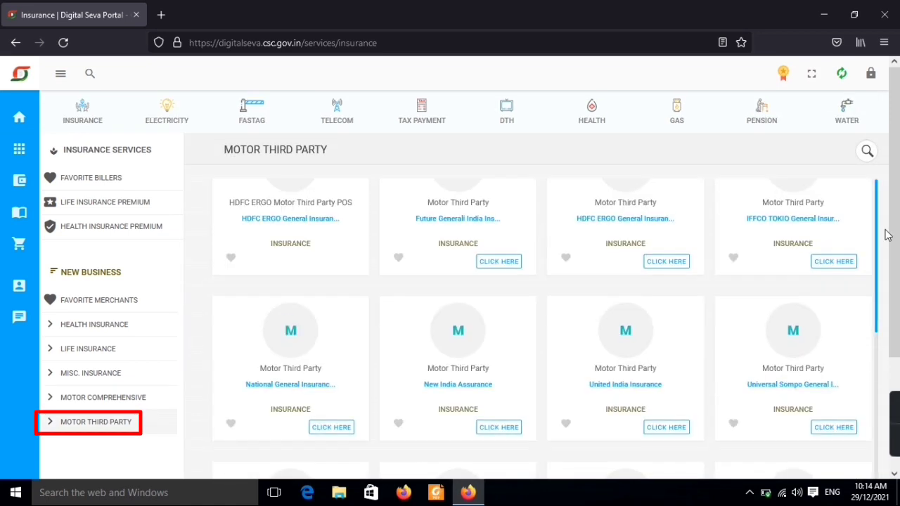
scroll(886, 239, "down", 1)
scroll(889, 267, "down", 3)
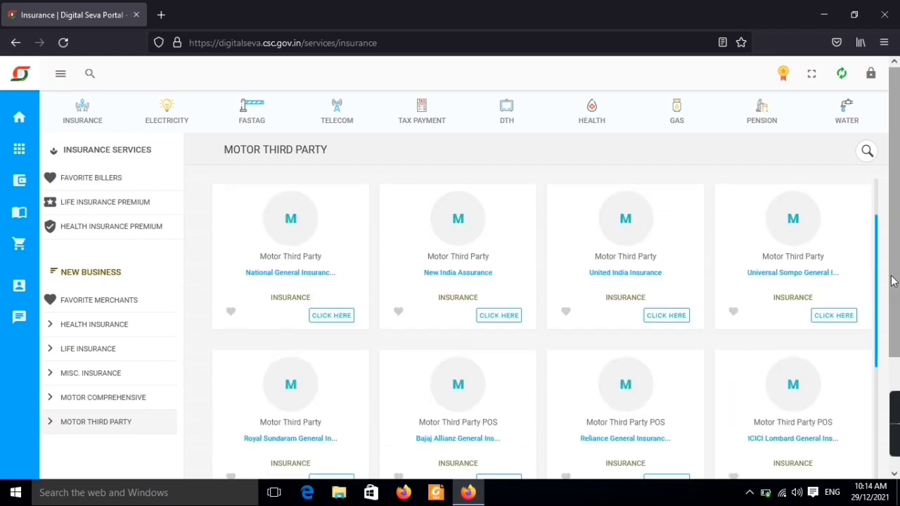
scroll(892, 295, "down", 1)
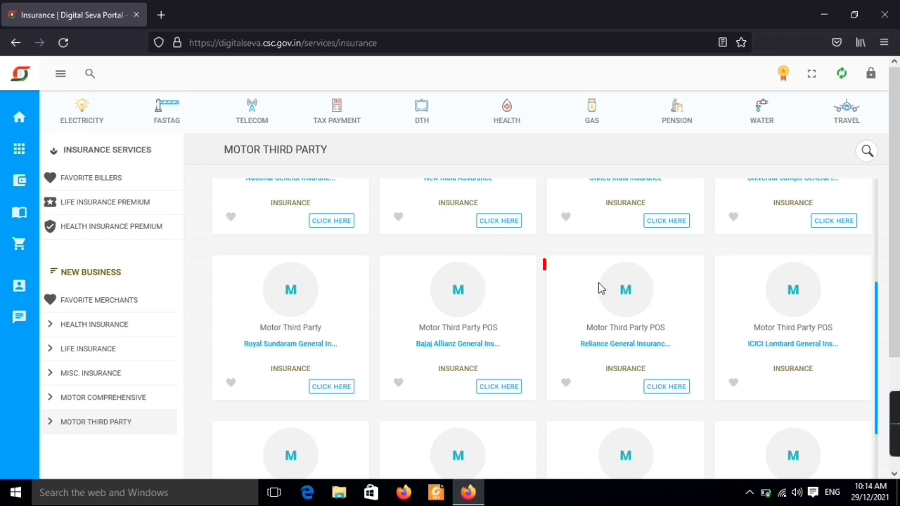
left_click(672, 392)
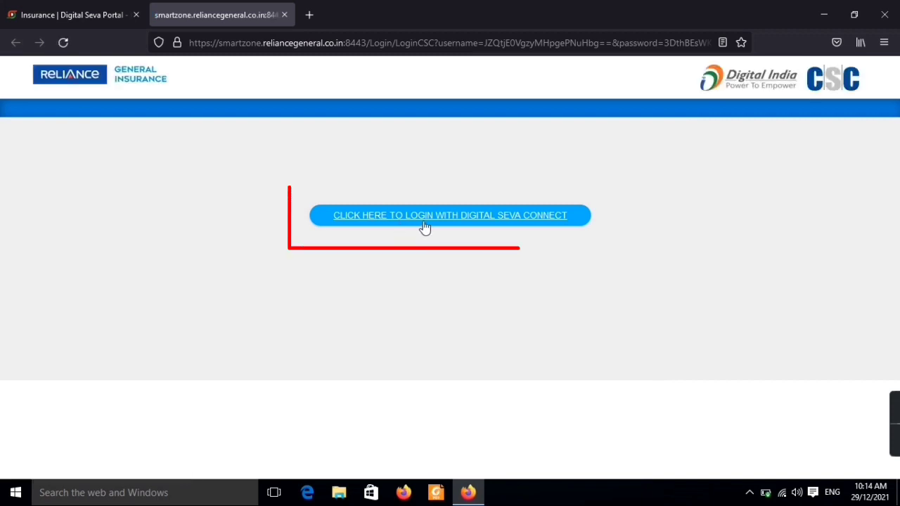
- Log in to SmartZone with Digital Seva Connect and scroll through the Product Links
left_click(496, 222)
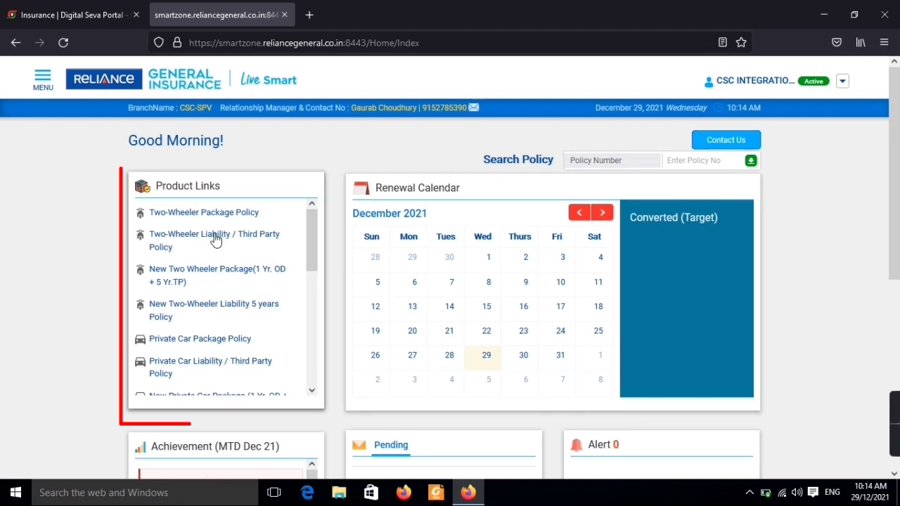
mouse_move(311, 231)
left_mouse_down()
mouse_move(324, 282)
mouse_move(321, 225)
left_mouse_up()
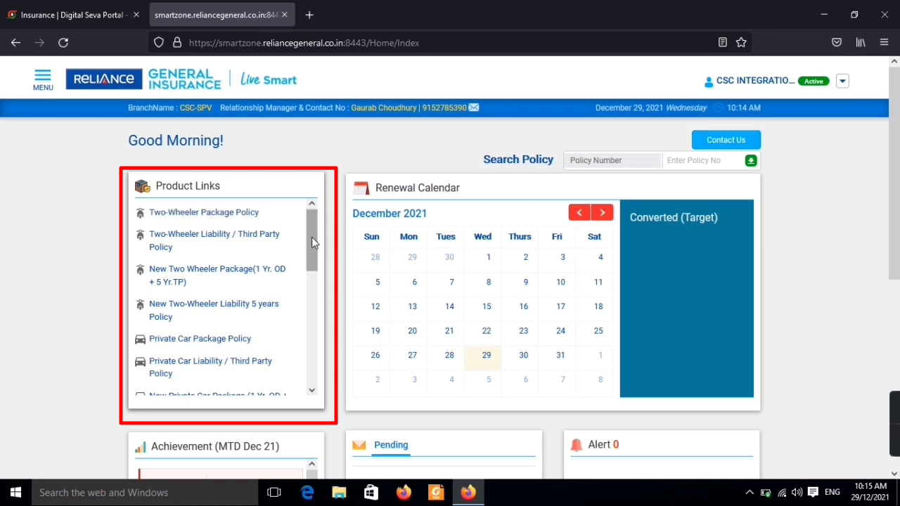
left_click_drag(311, 237, 331, 303)
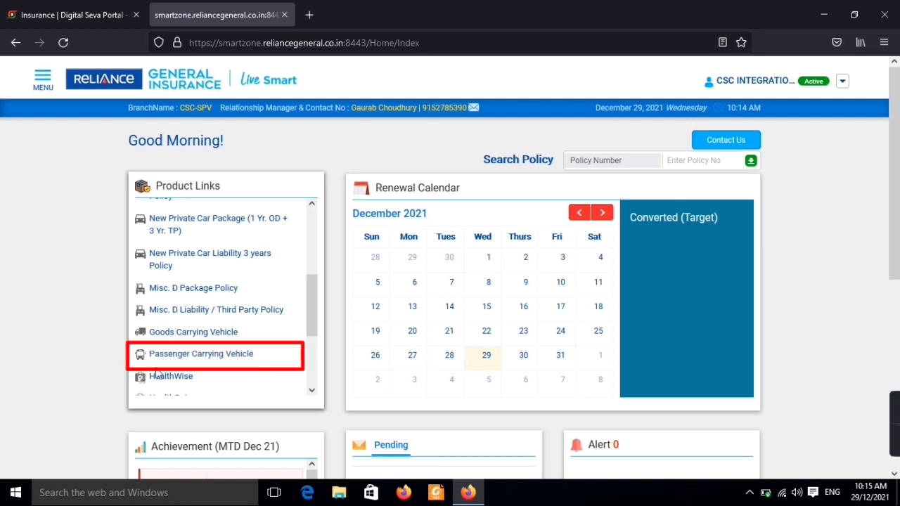
- Start a Passenger Carrying Vehicle quote: Liability, MOTOR PCV C1B - LIAB 3W <= 6, used vehicle
left_click(208, 359)
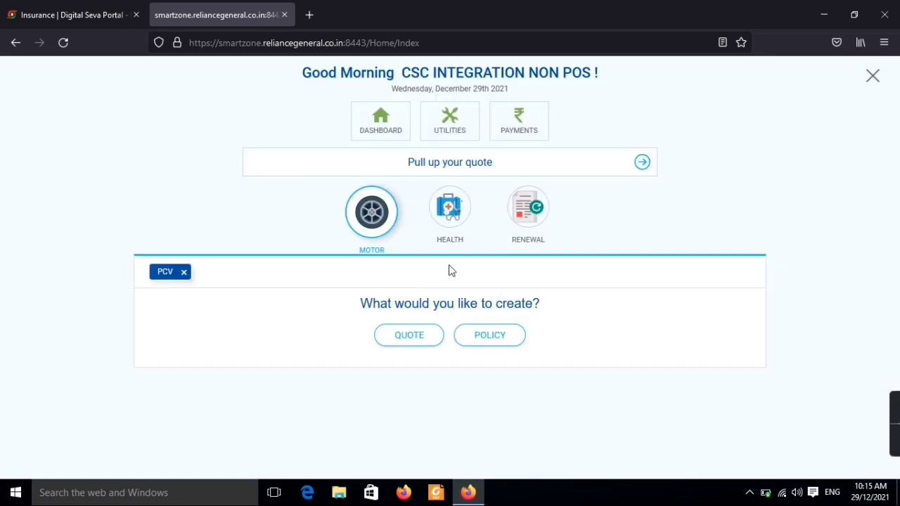
left_click(409, 336)
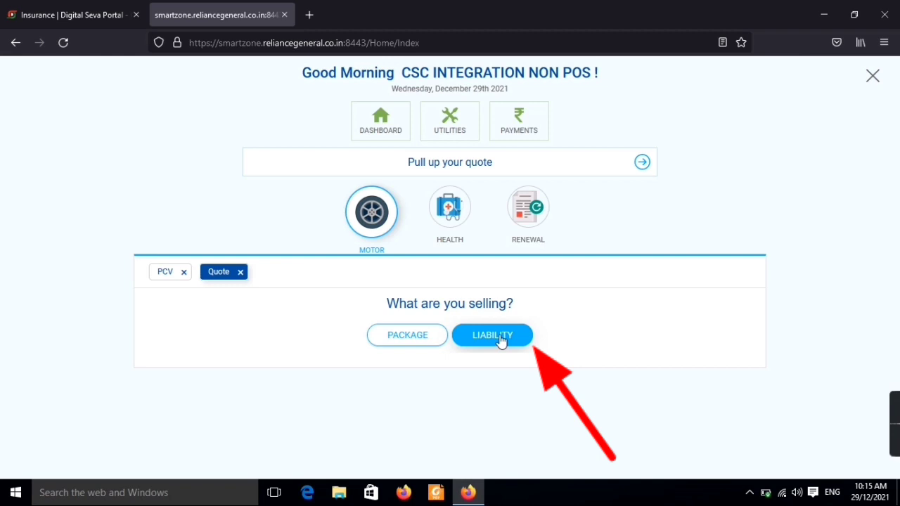
left_click(501, 342)
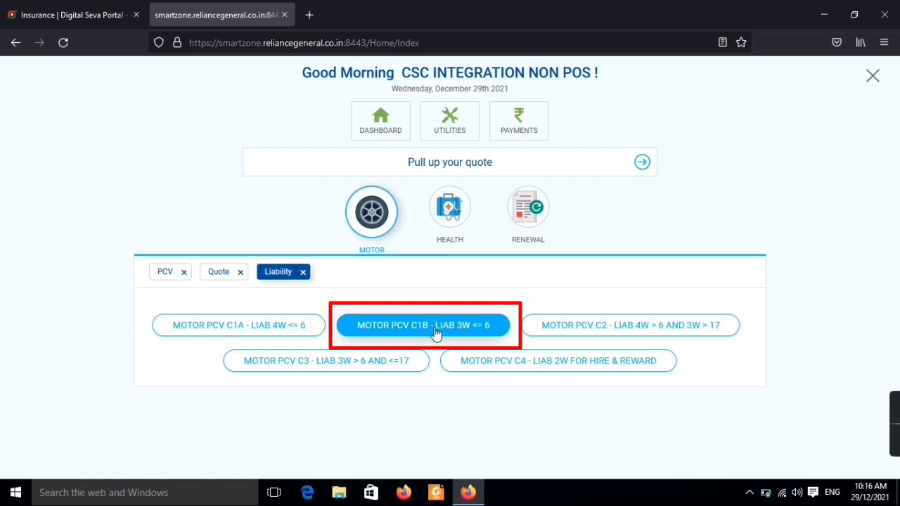
left_click(428, 332)
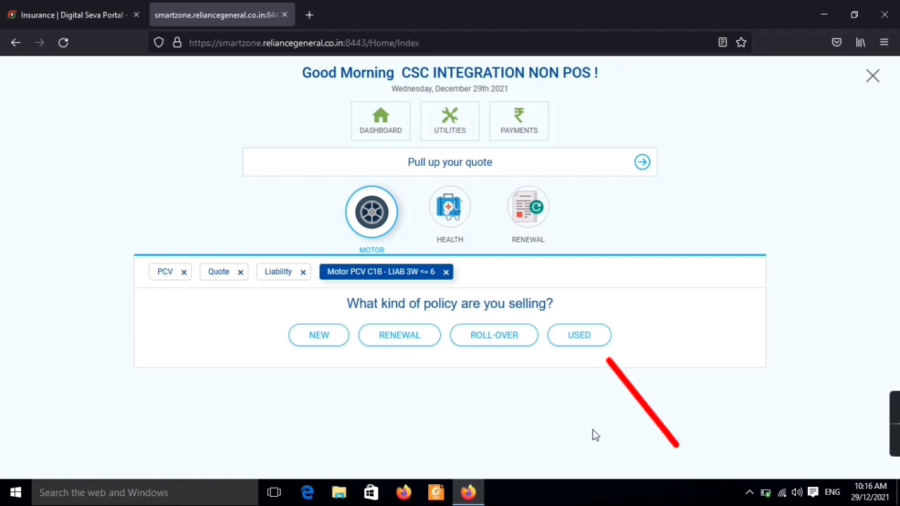
left_click(589, 344)
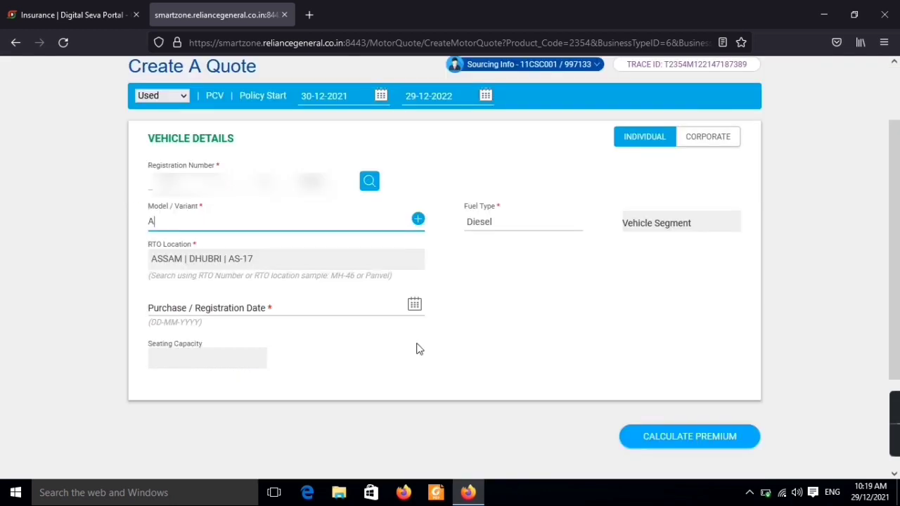
- Search ATUL AUTO in Model / Variant and pick RE | 3 WHEELER PASSENGER | LCC 3
type("TUL")
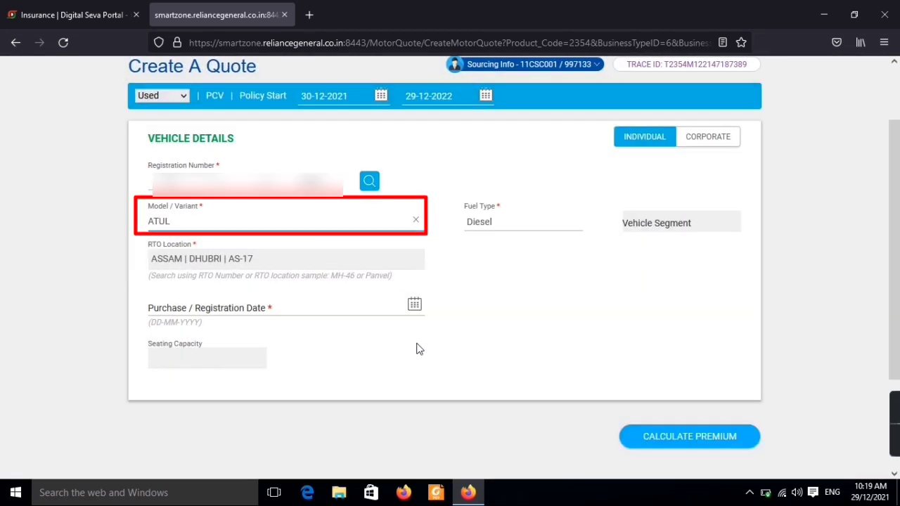
type(" AUTO")
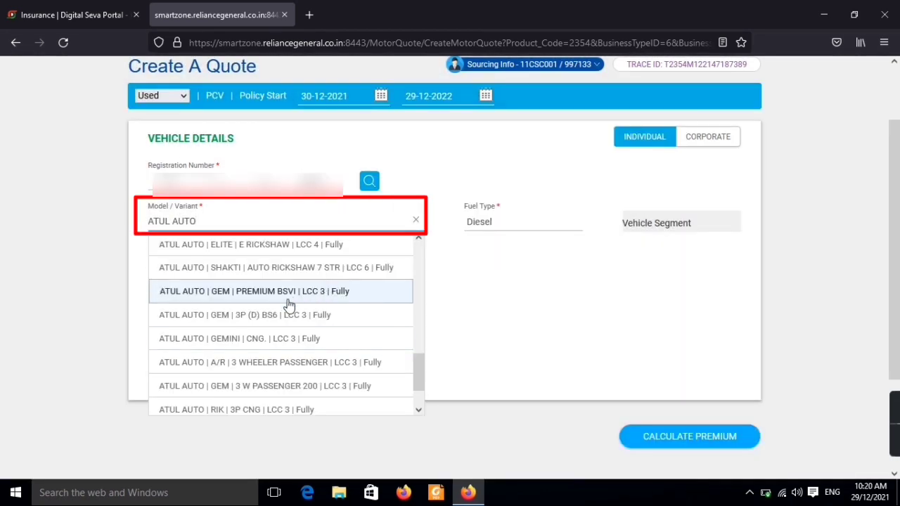
scroll(413, 289, "up", 8)
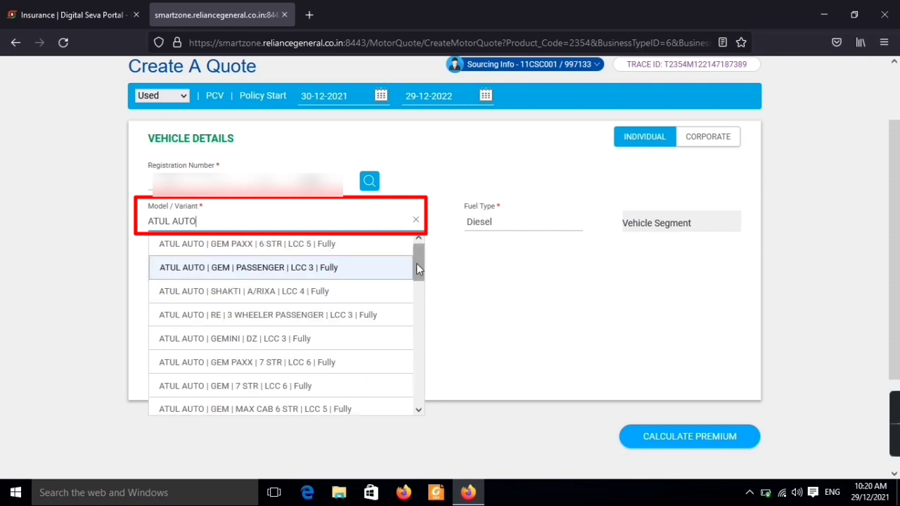
left_click(418, 410)
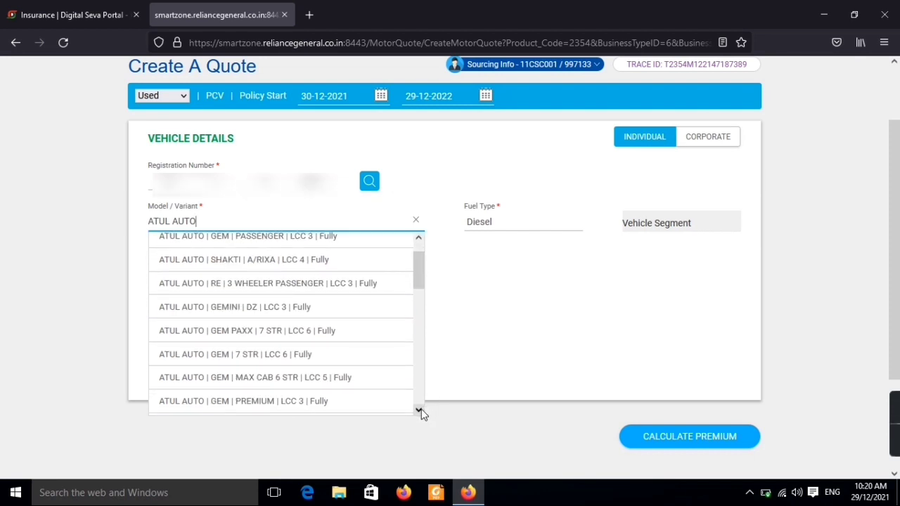
left_click(420, 410)
left_click(419, 411)
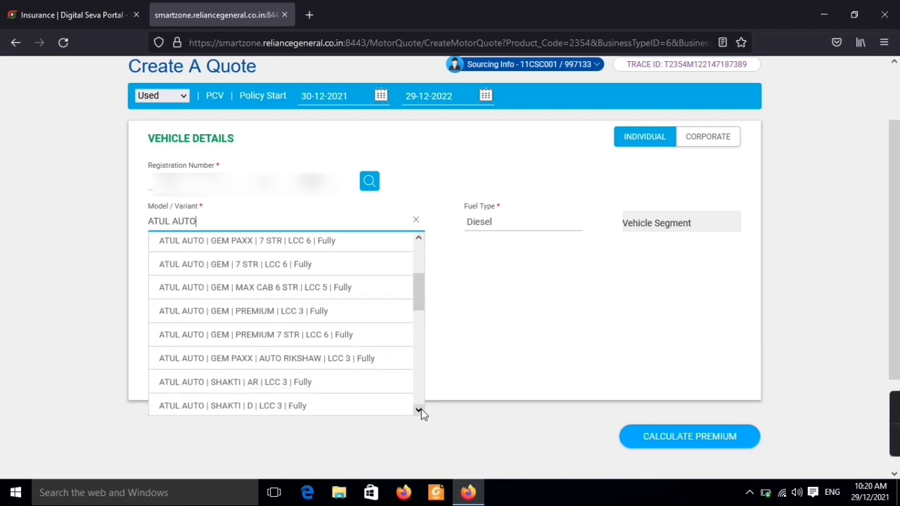
left_click(419, 411)
left_click(419, 411)
left_click(419, 410)
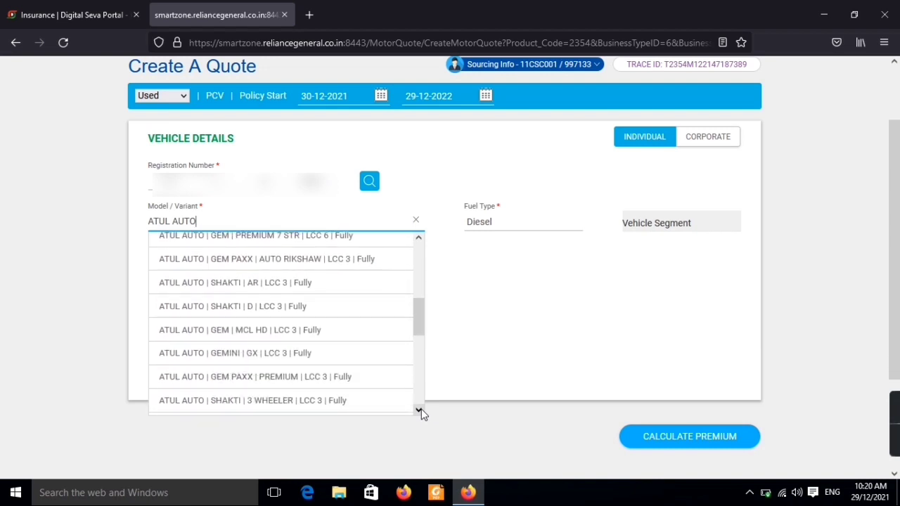
left_click(420, 412)
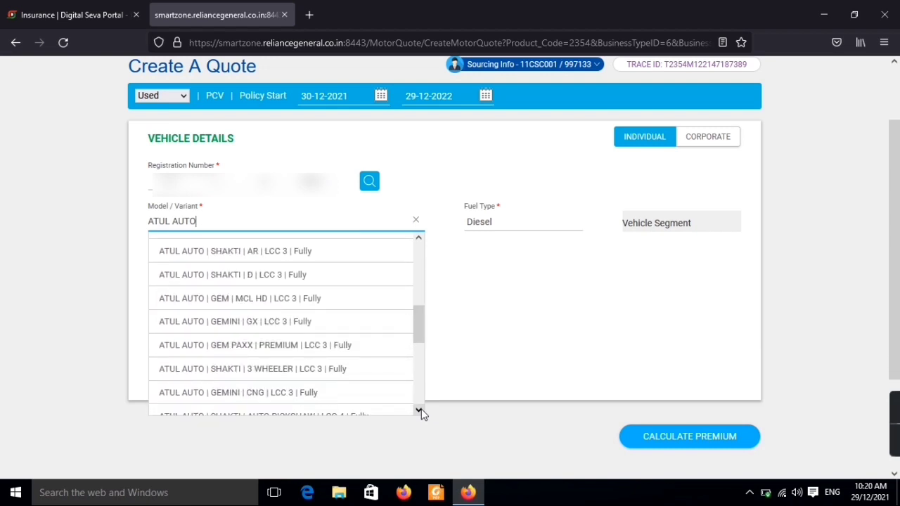
scroll(363, 323, "up", 5)
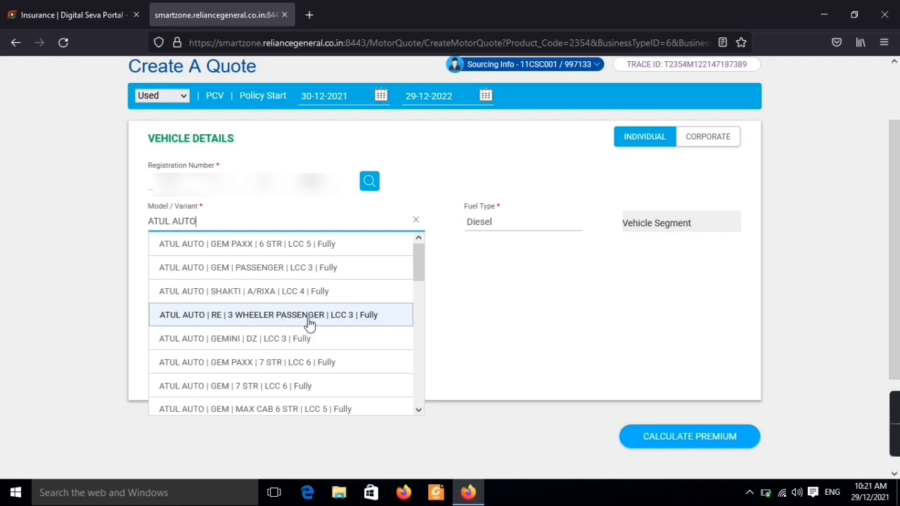
left_click(280, 322)
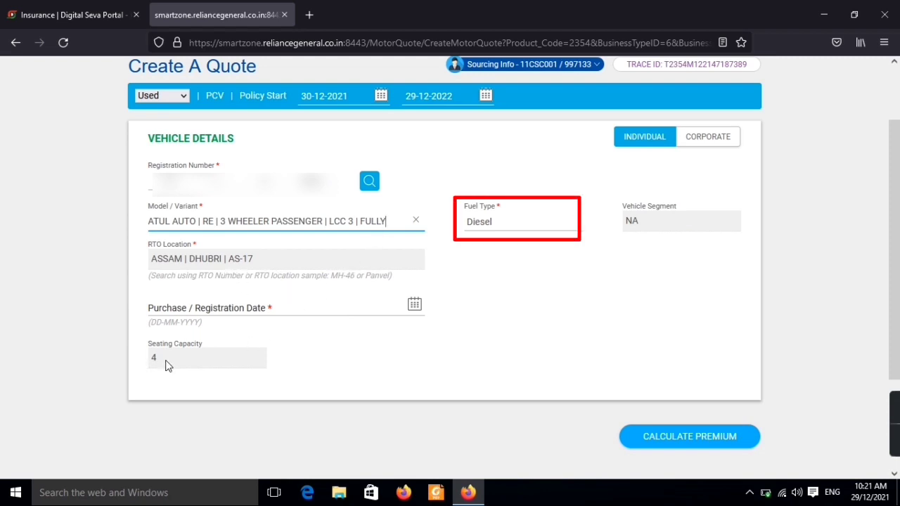
- Set the purchase/registration date to a day in Feb 2017 and calculate the premium
left_click(316, 308)
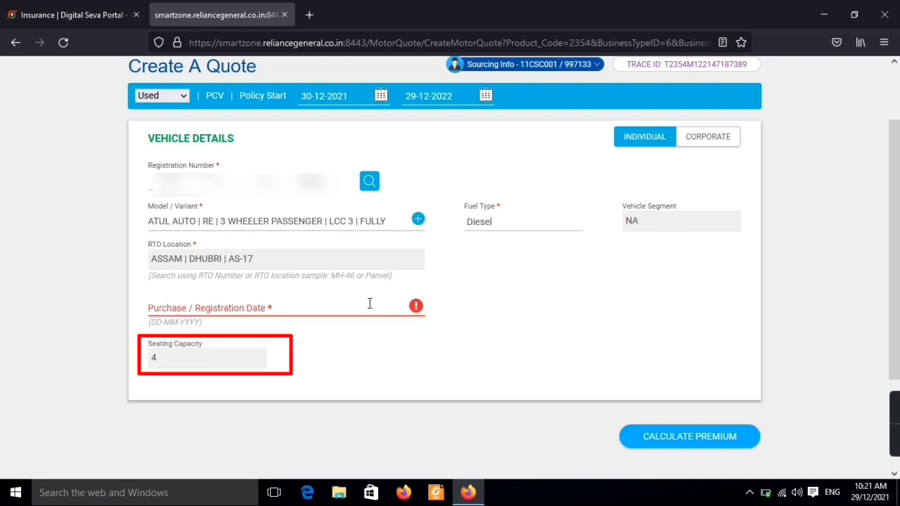
left_click(321, 307)
left_click(281, 128)
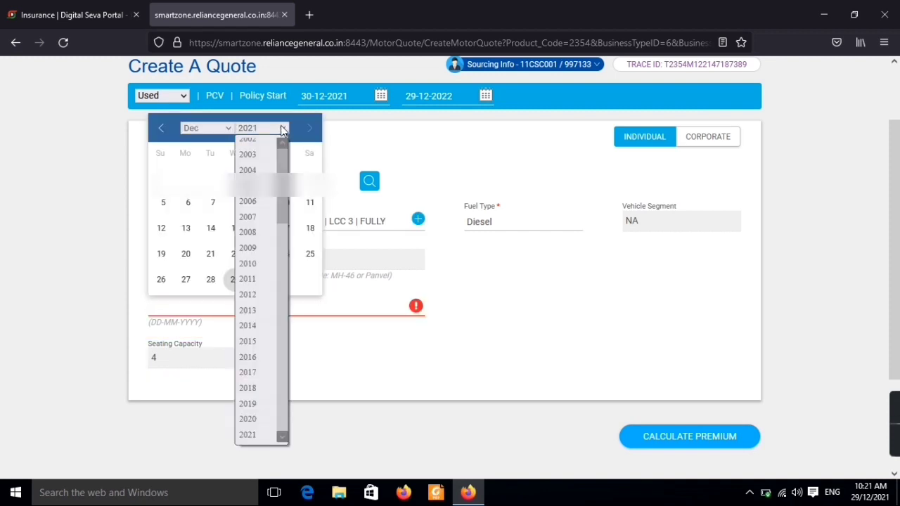
left_click(247, 369)
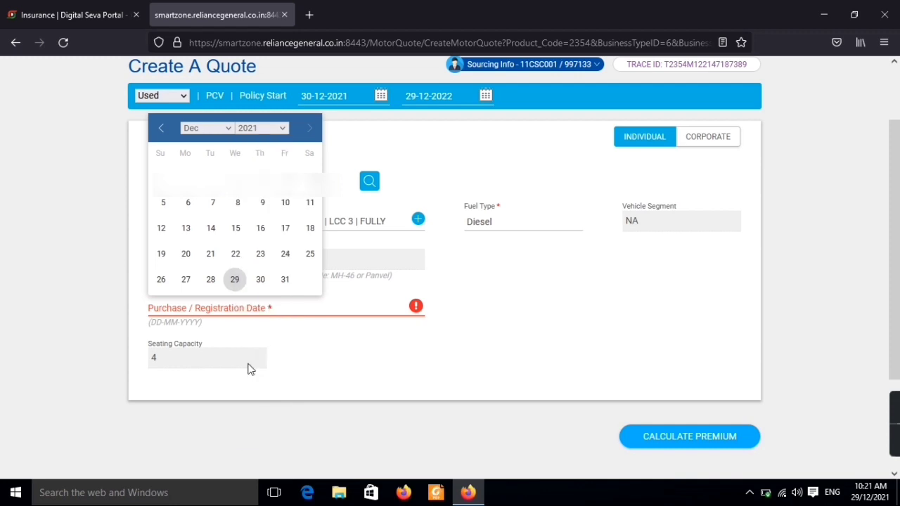
left_click(222, 127)
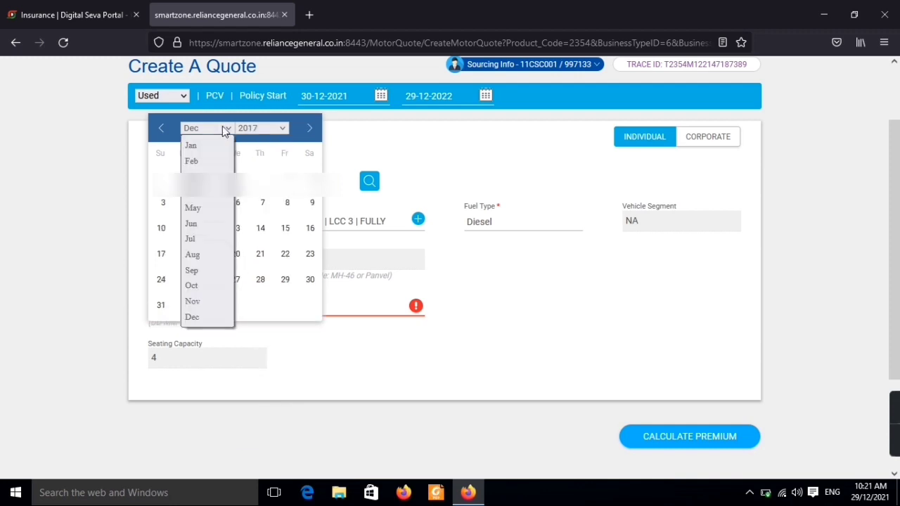
left_click(215, 161)
left_click(246, 331)
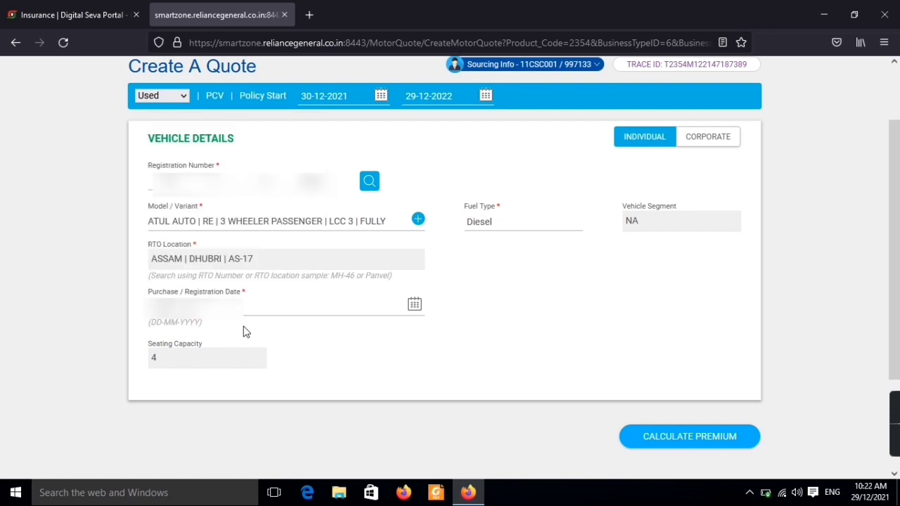
left_click(694, 447)
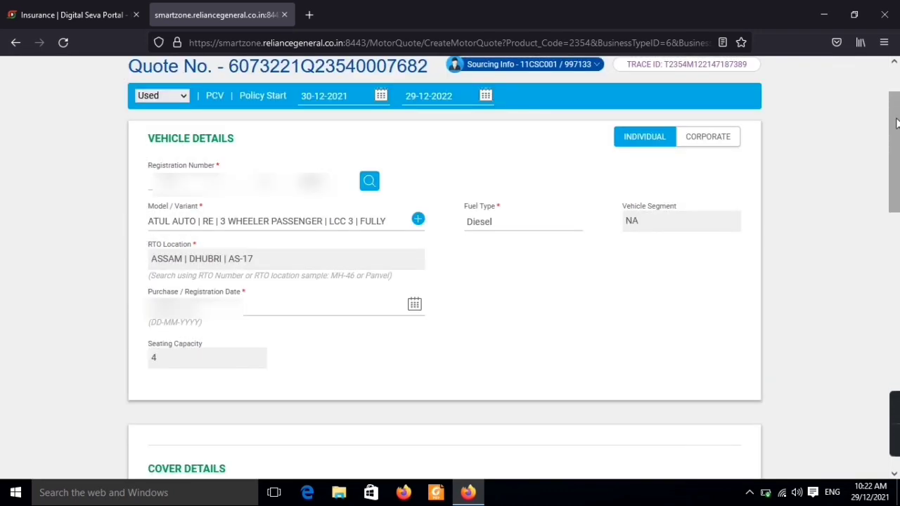
- Scroll to the Premium Summary showing Basic Liability 6318.0 and PA to Owner Driver 375.0
left_click_drag(897, 123, 897, 241)
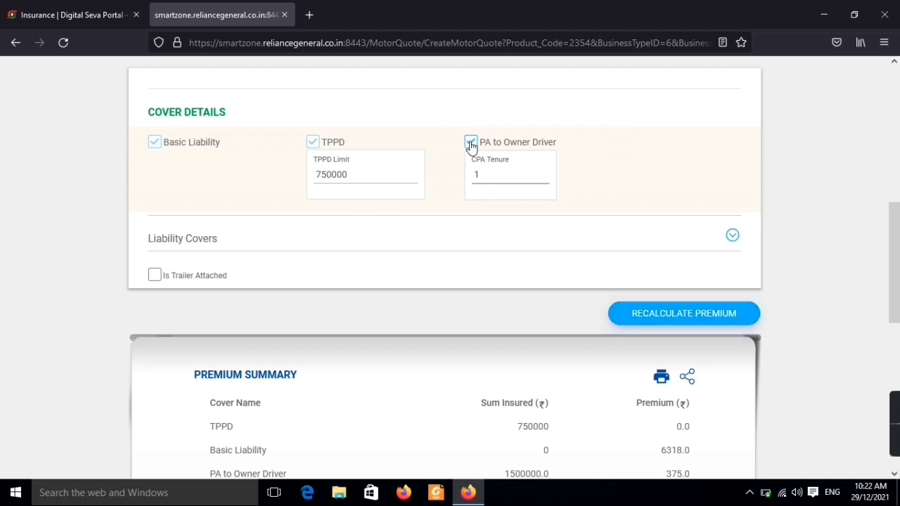
- Remove PA to Owner Driver cover, confirming a valid licence and existing accident cover
left_click(470, 143)
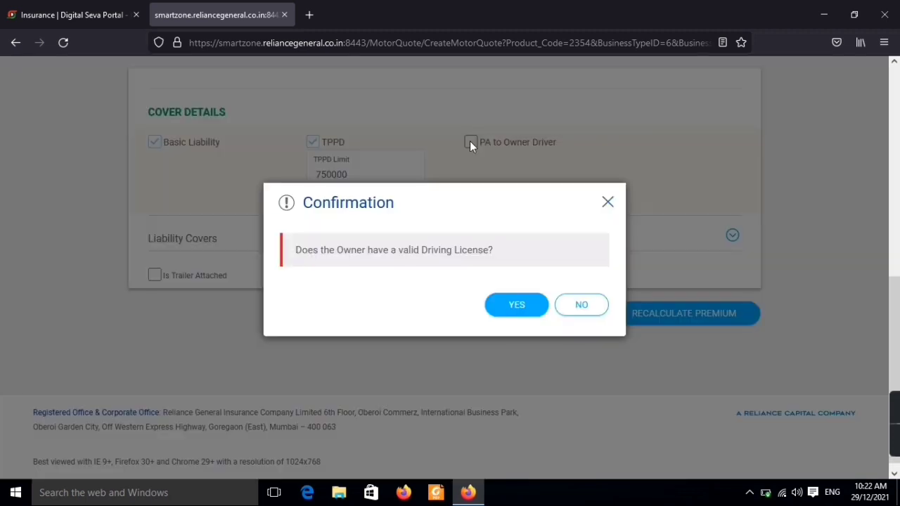
left_click(517, 308)
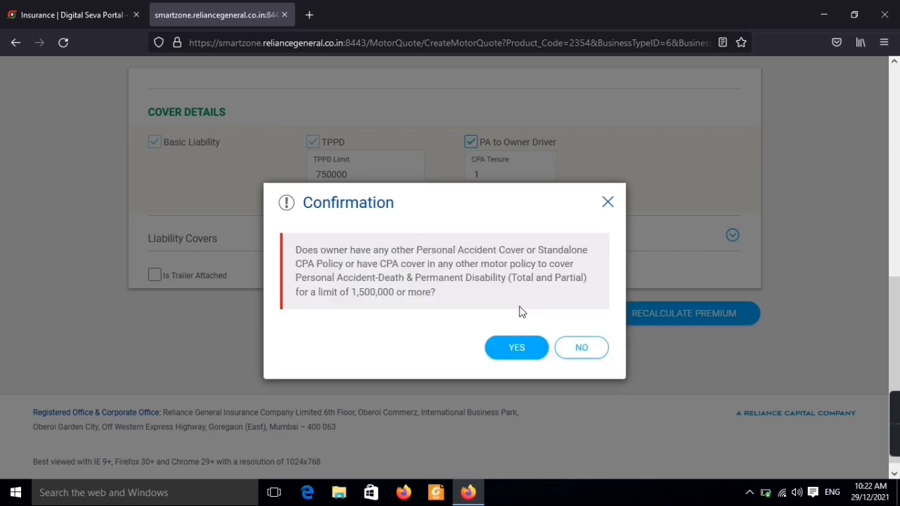
left_click(518, 349)
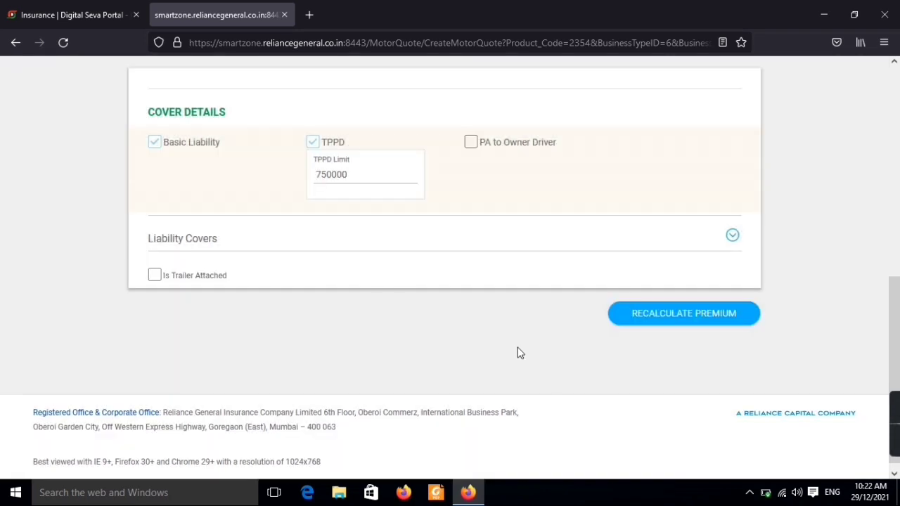
- Recalculate the premium to a ₹7455 total and convert the quote into a proposal
left_click(679, 324)
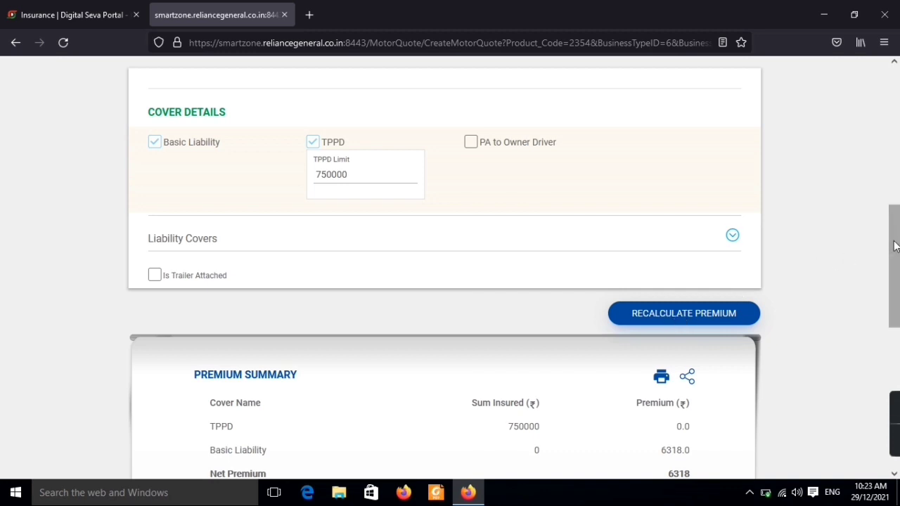
left_click_drag(895, 248, 898, 338)
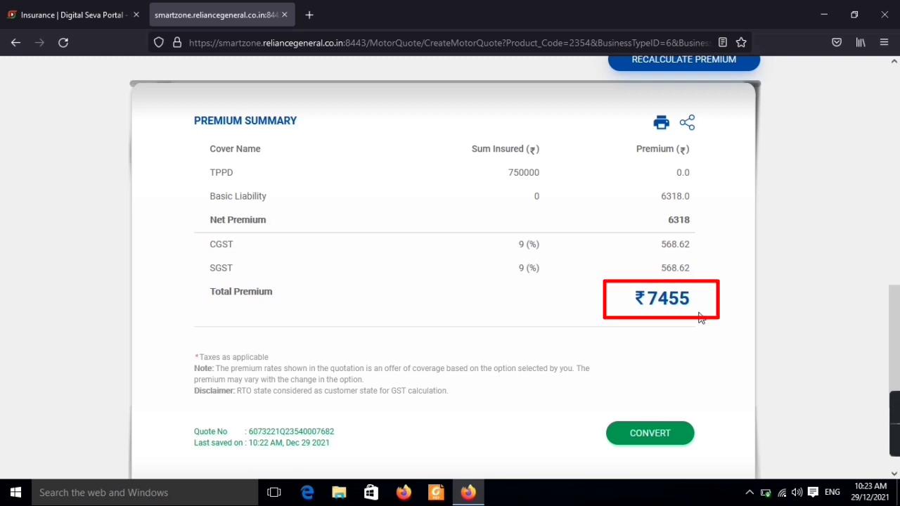
left_click(660, 443)
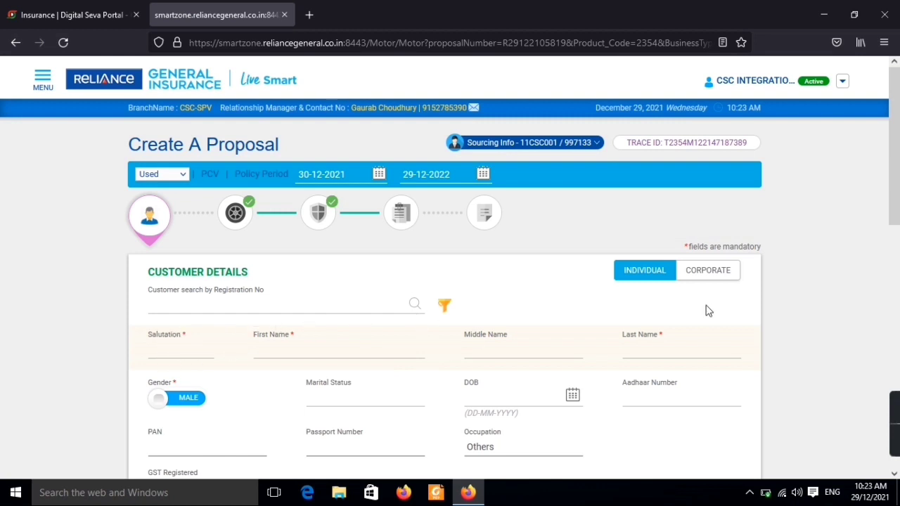
- Enter salutation Mr. and the customer's first and last name in Customer Details
scroll(896, 167, "down", 2)
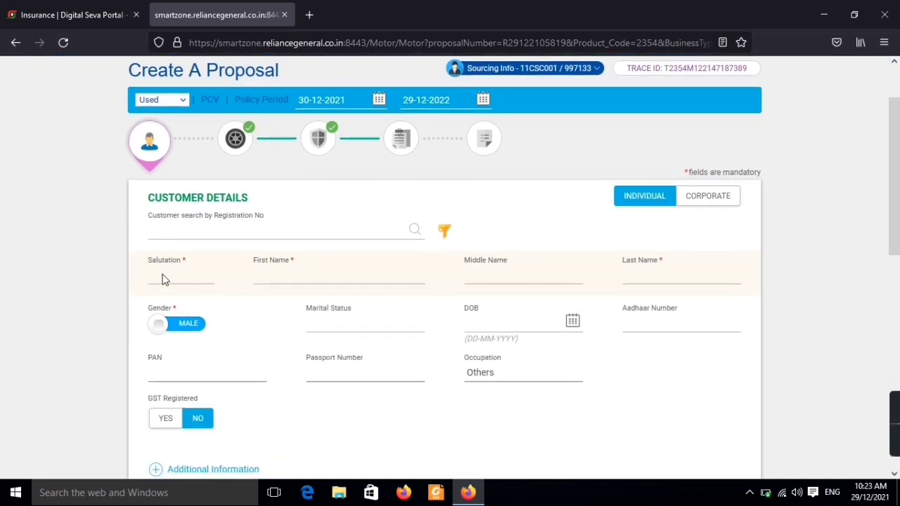
left_click(183, 279)
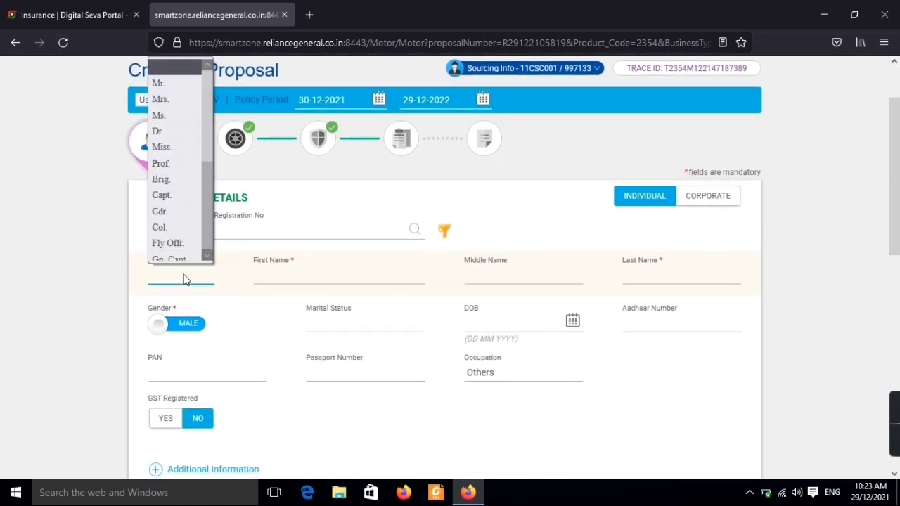
left_click(168, 78)
left_click(291, 279)
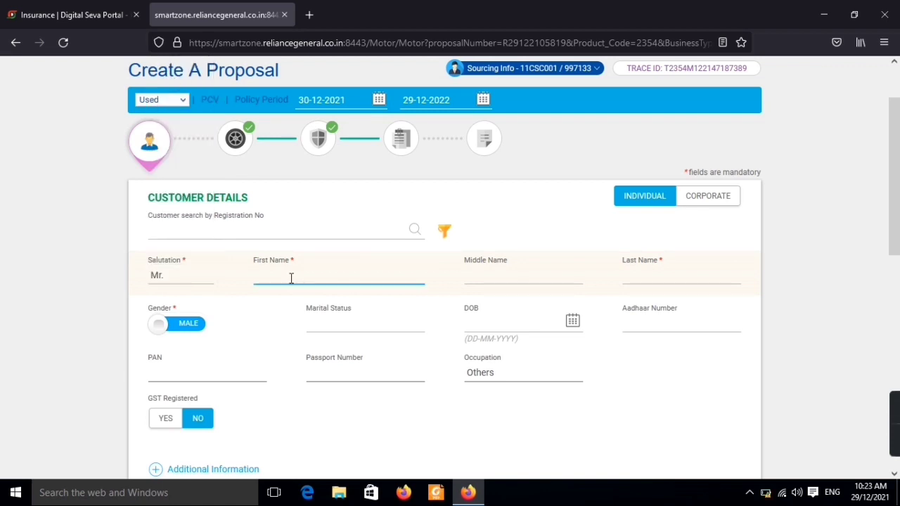
type("NAME")
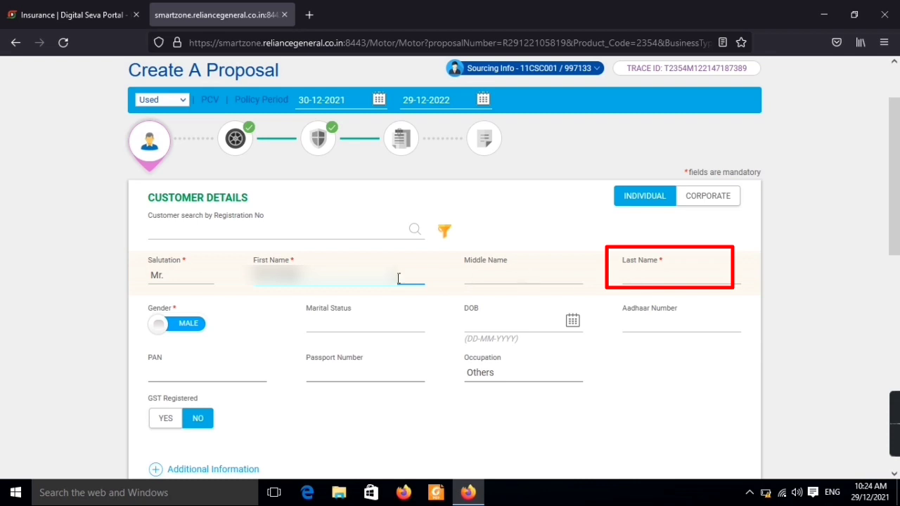
left_click(669, 272)
type("Kumar")
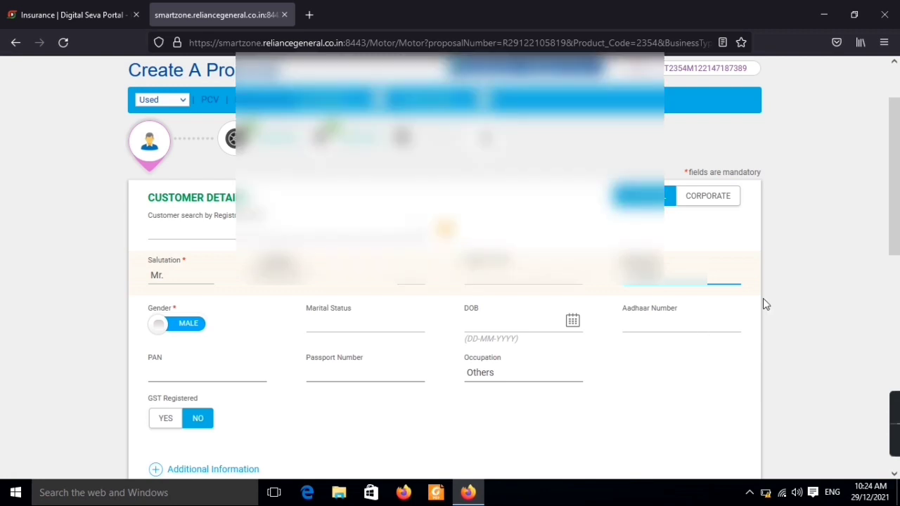
scroll(896, 200, "down", 2)
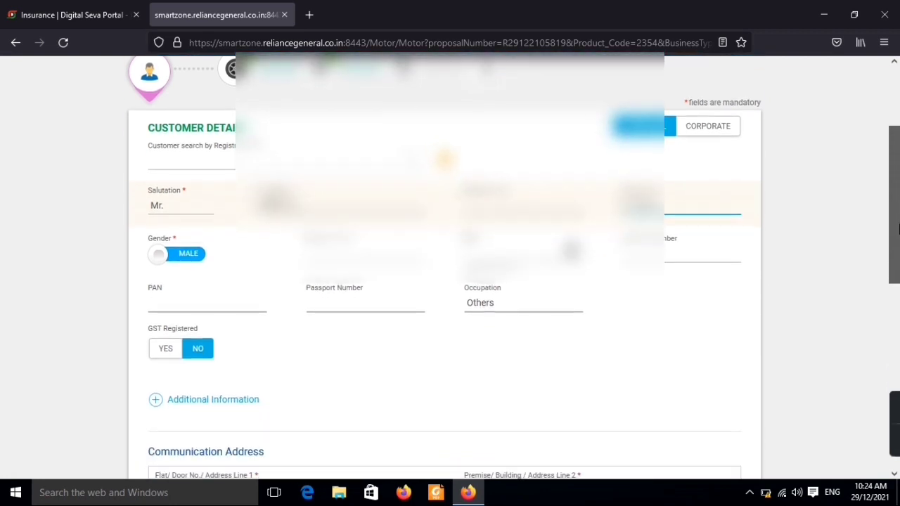
left_click_drag(897, 178, 894, 306)
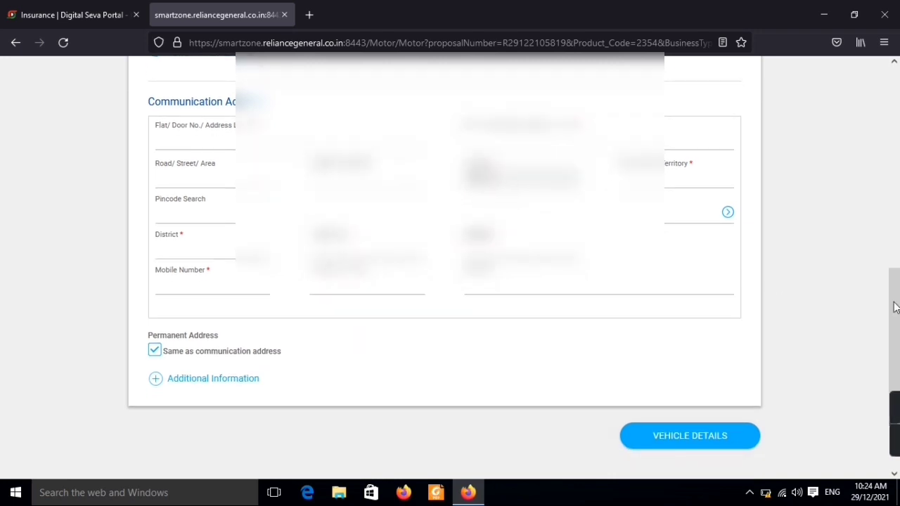
- Enter the customer's care-of name in Address Line 1 and their village and post office in Address Line 2
left_click(204, 141)
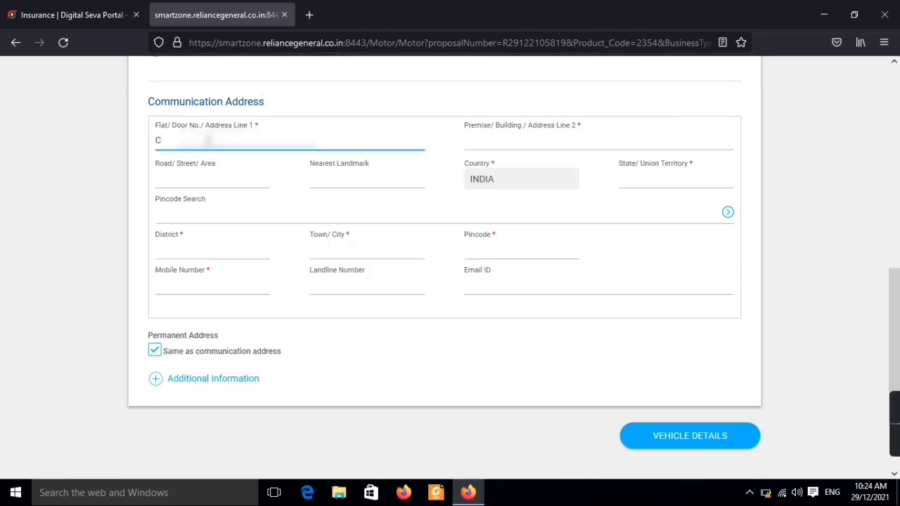
type("C/O-")
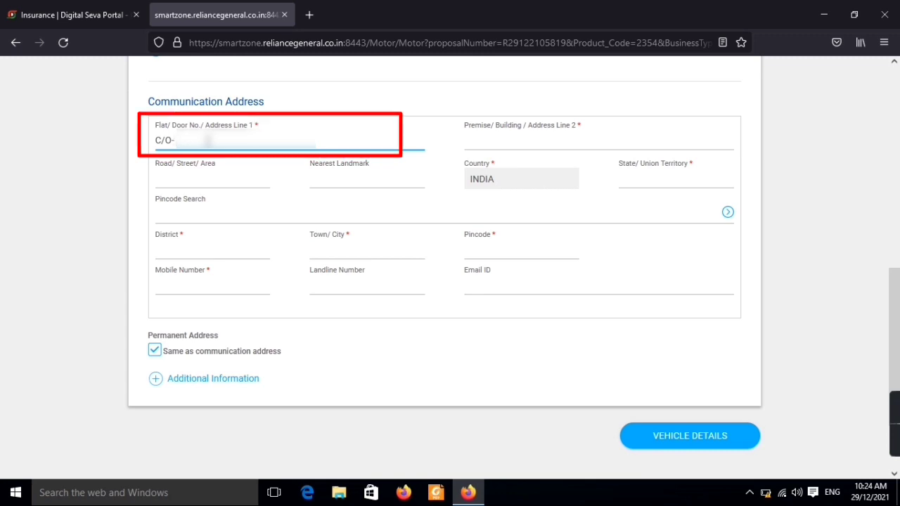
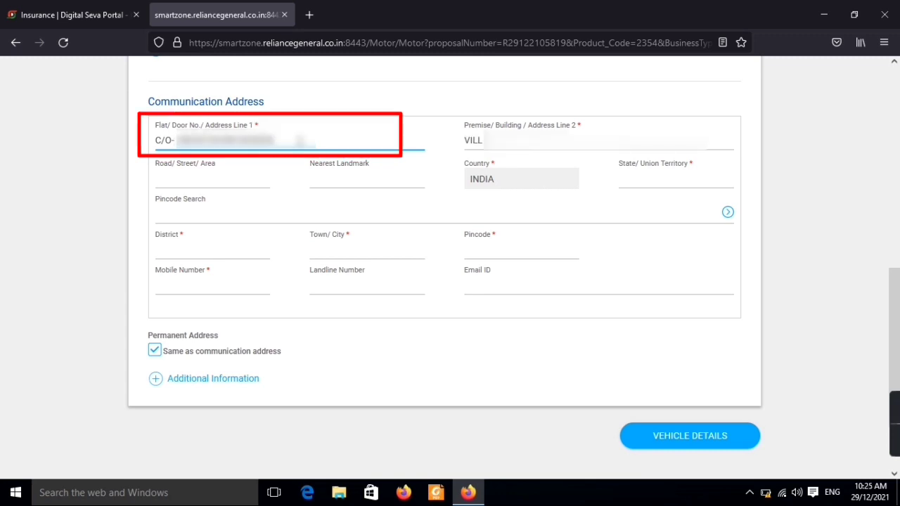
left_click(597, 140)
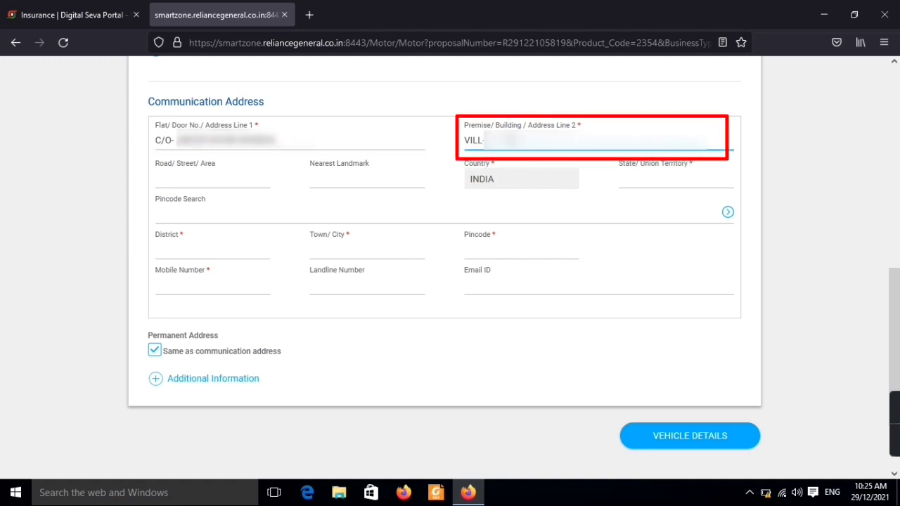
type("POST-")
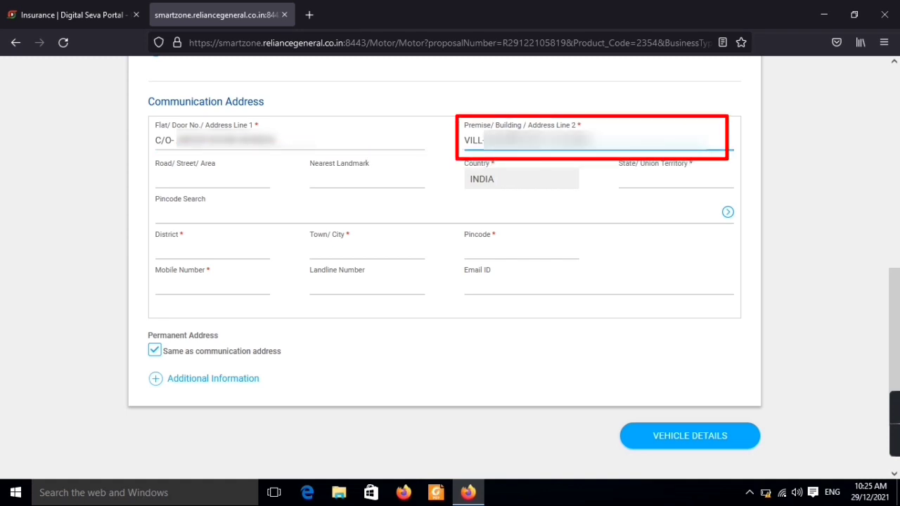
type("RAMPUR")
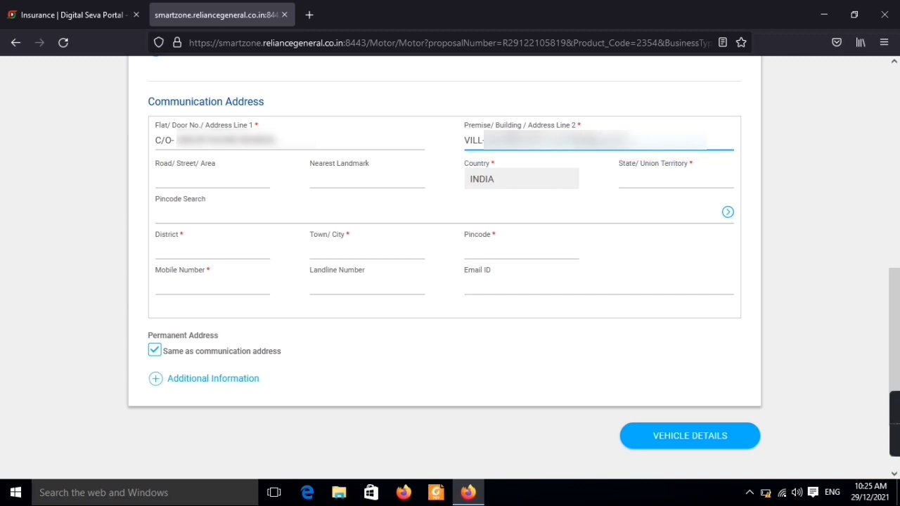
type("PO")
- Set the state to ASSAM and pick the customer's district, town/city and pincode
left_click(611, 171)
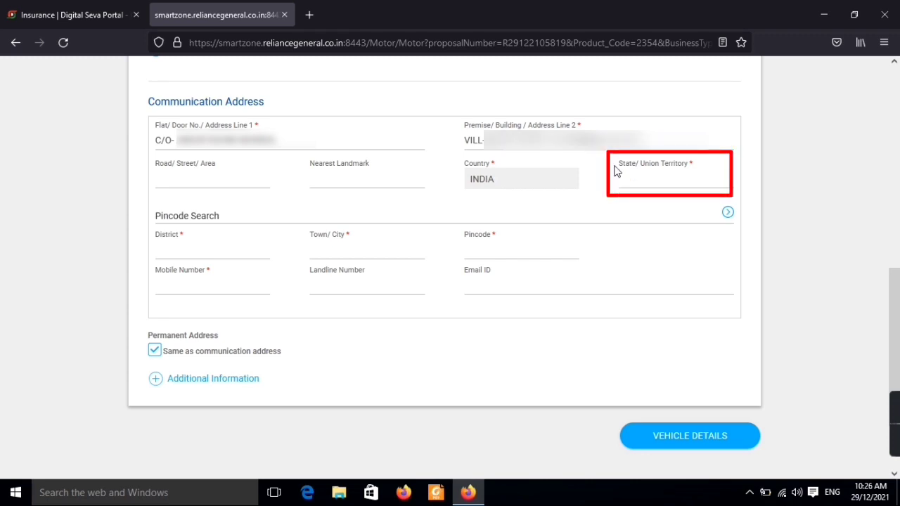
left_click(666, 187)
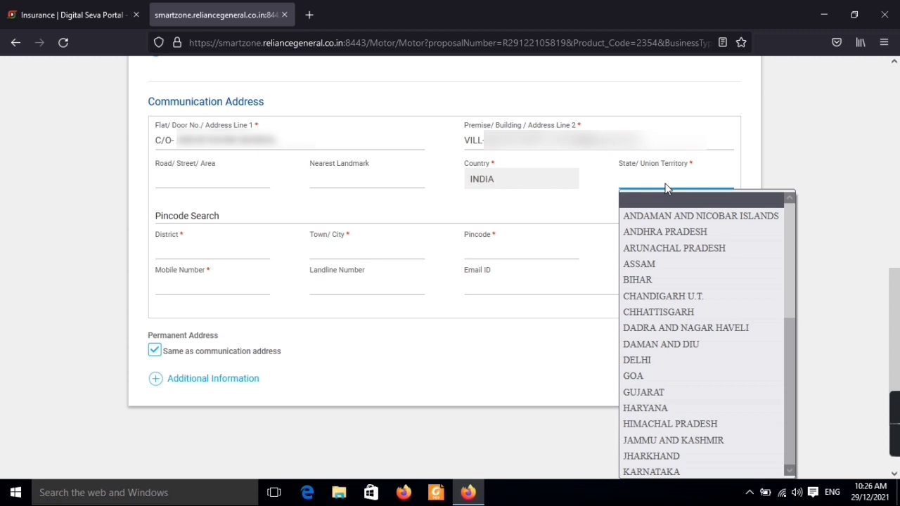
left_click(657, 265)
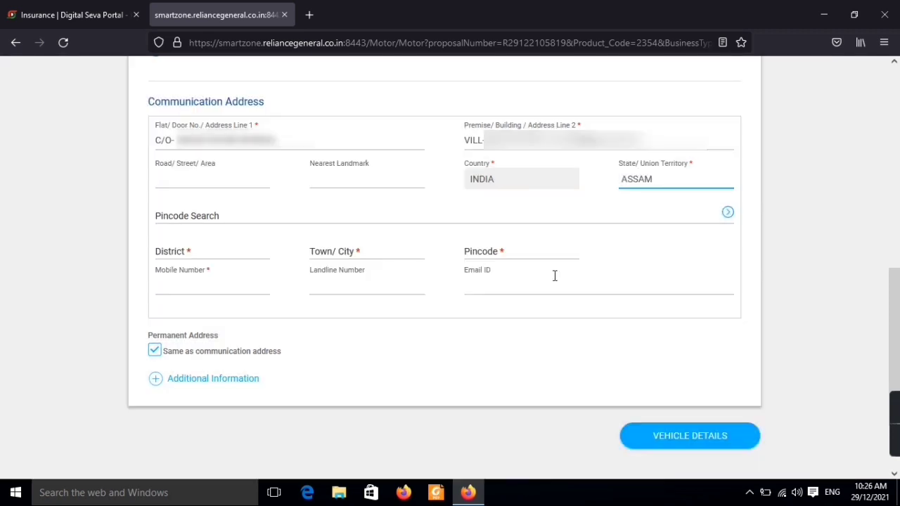
left_click(187, 259)
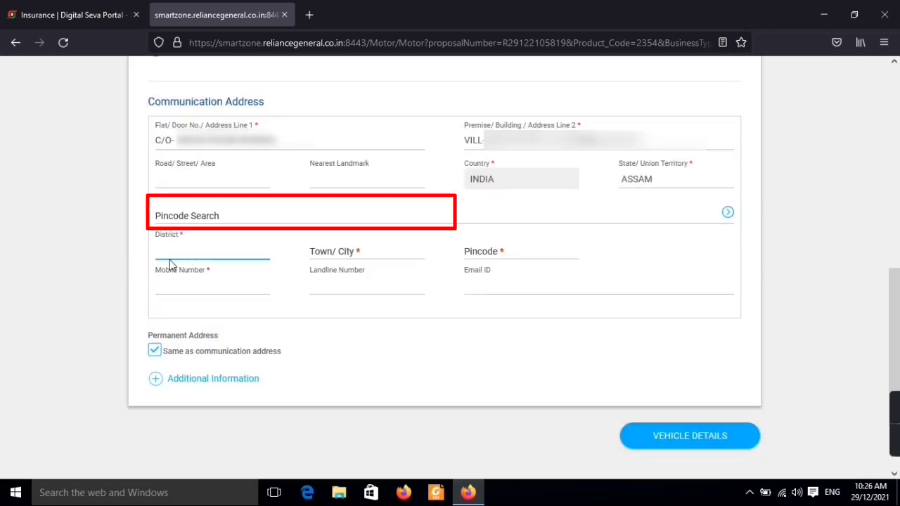
left_click(185, 258)
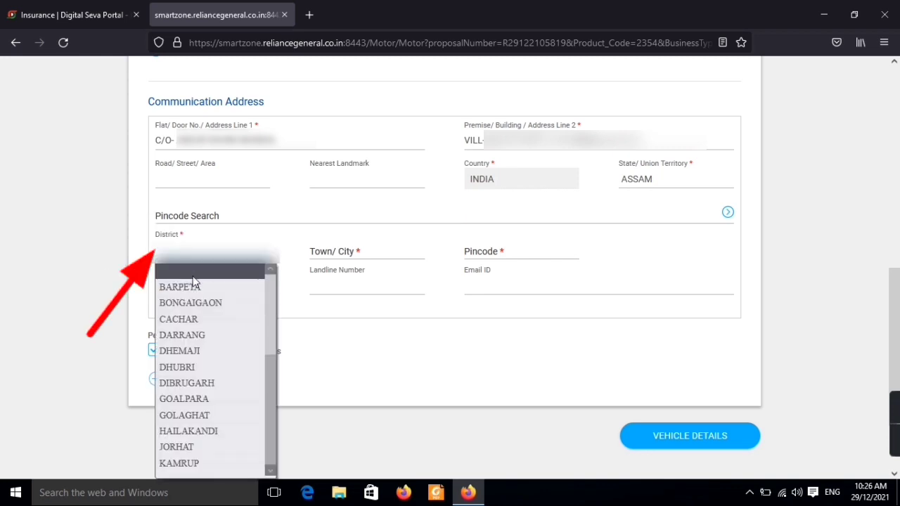
left_click(205, 302)
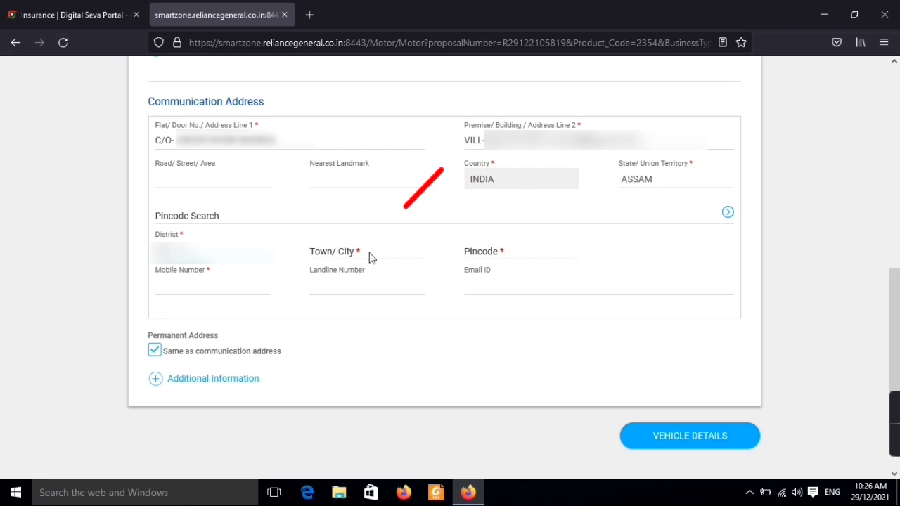
left_click(369, 255)
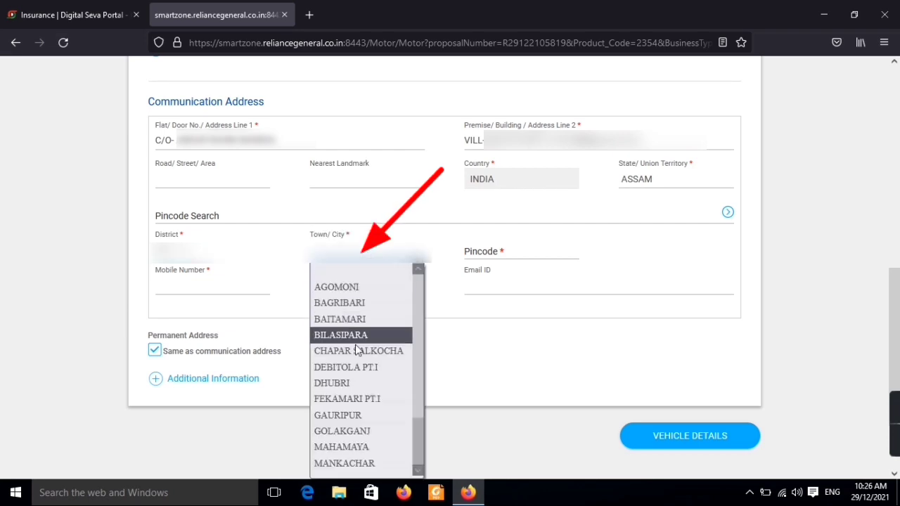
left_click(362, 415)
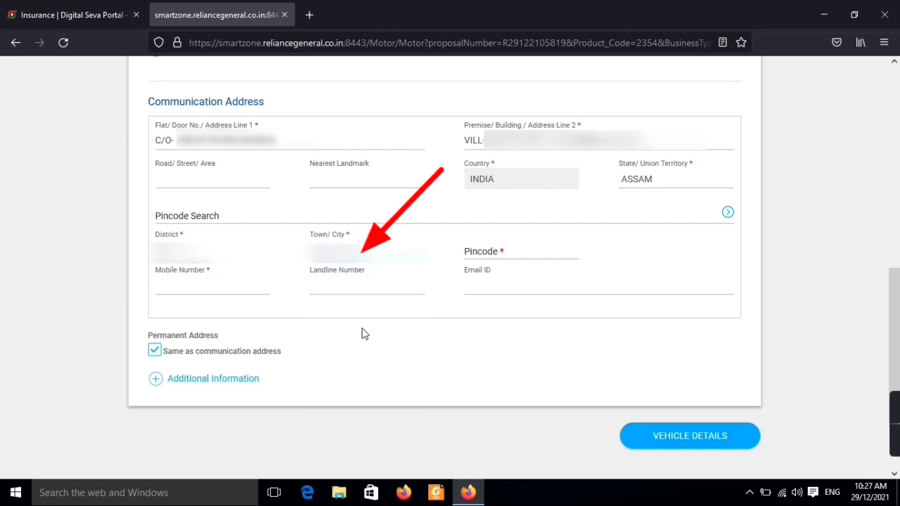
left_click(516, 253)
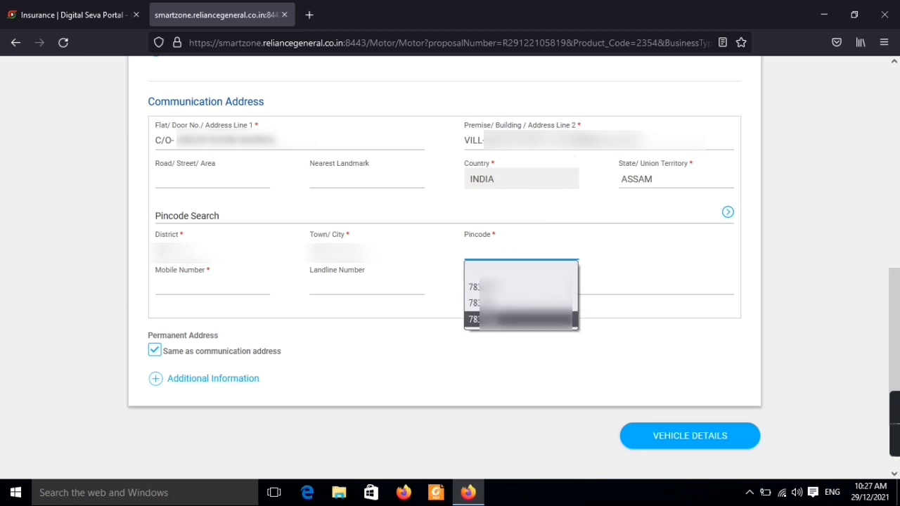
left_click(493, 321)
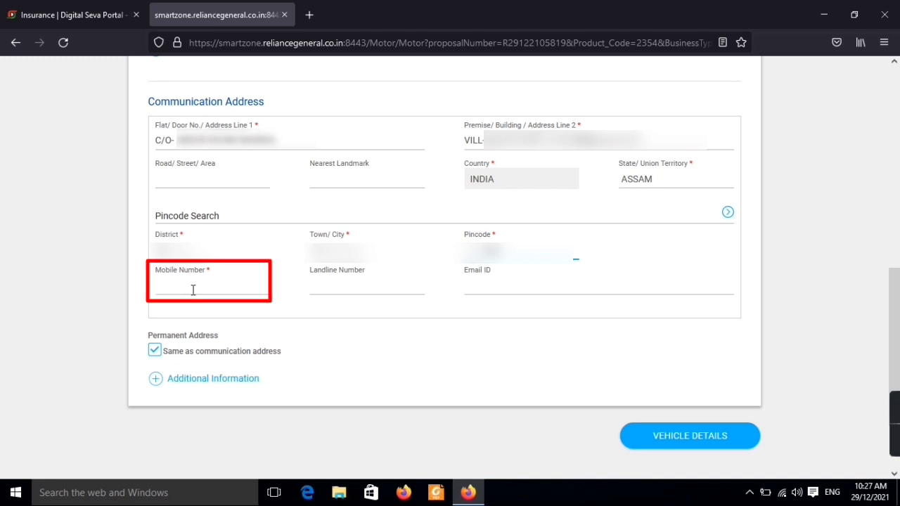
- Paste the customer's mobile number and email ID into the address form
left_click(192, 289)
key("ctrl+v")
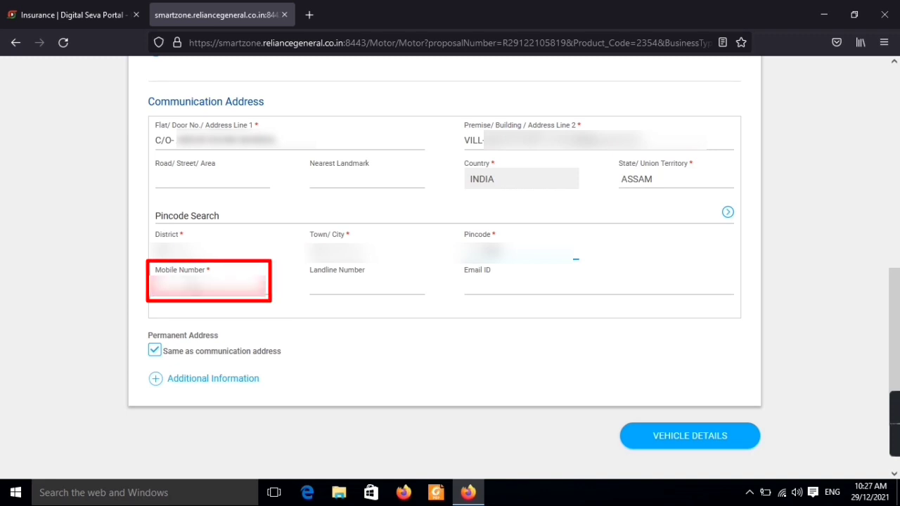
left_click(502, 287)
key("ctrl+v")
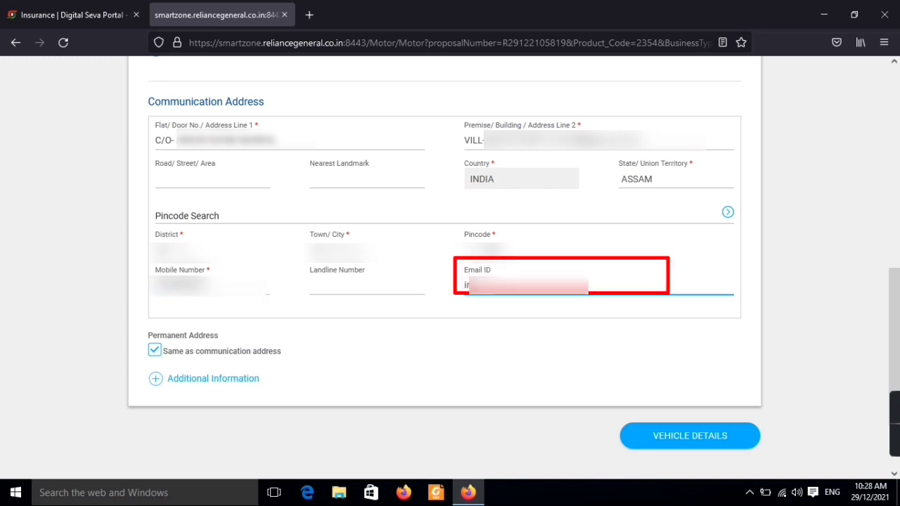
left_click(463, 444)
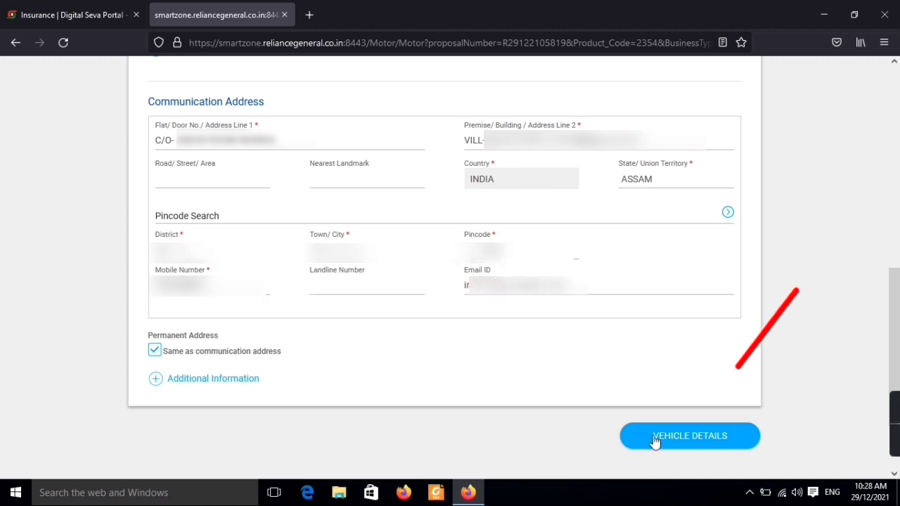
- On Vehicle Details, set the manufacturing year and the manufacturing month to DECEMBER
left_click(692, 445)
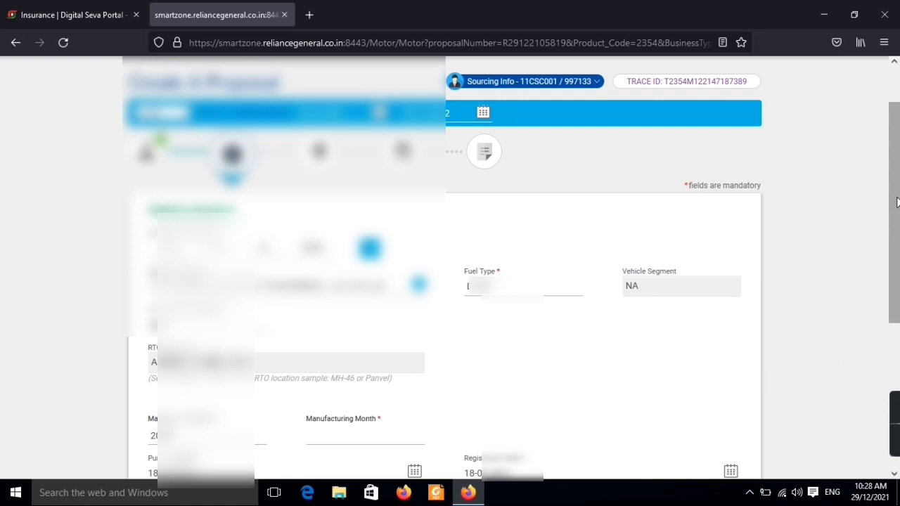
left_click_drag(897, 186, 897, 276)
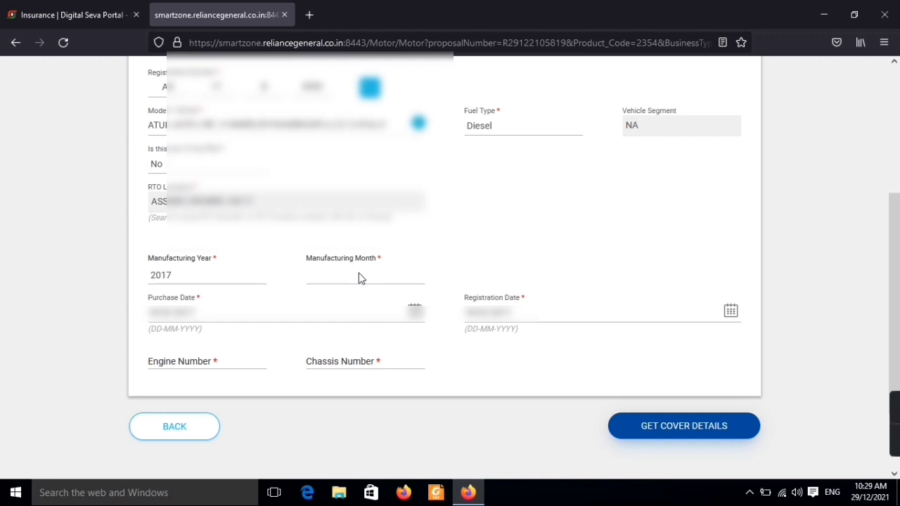
left_click(222, 278)
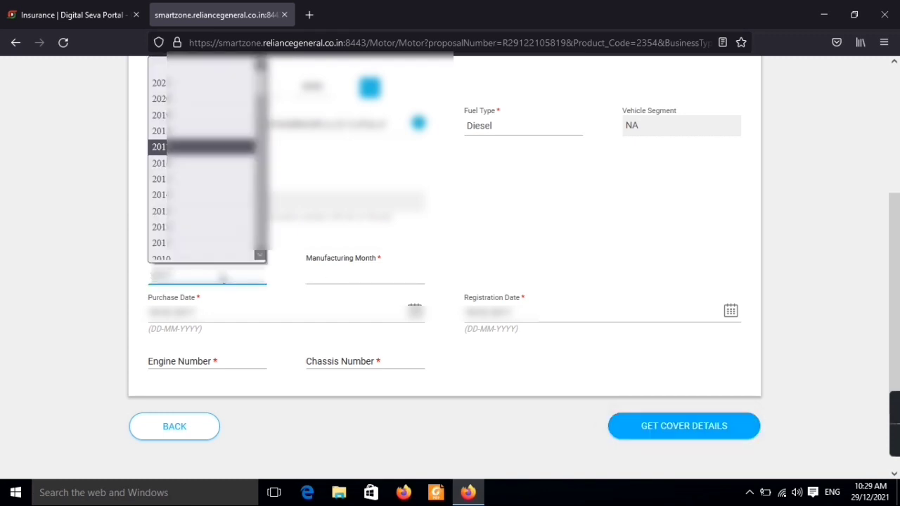
left_click(182, 162)
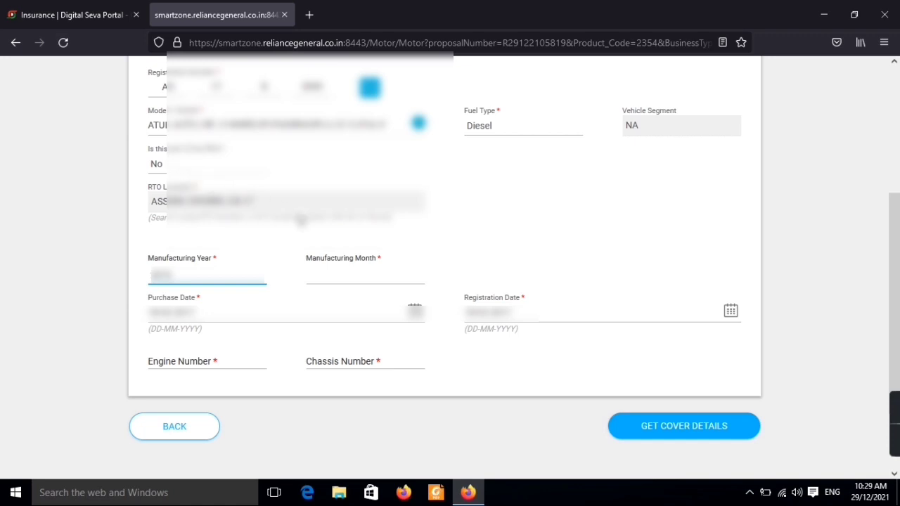
left_click(350, 281)
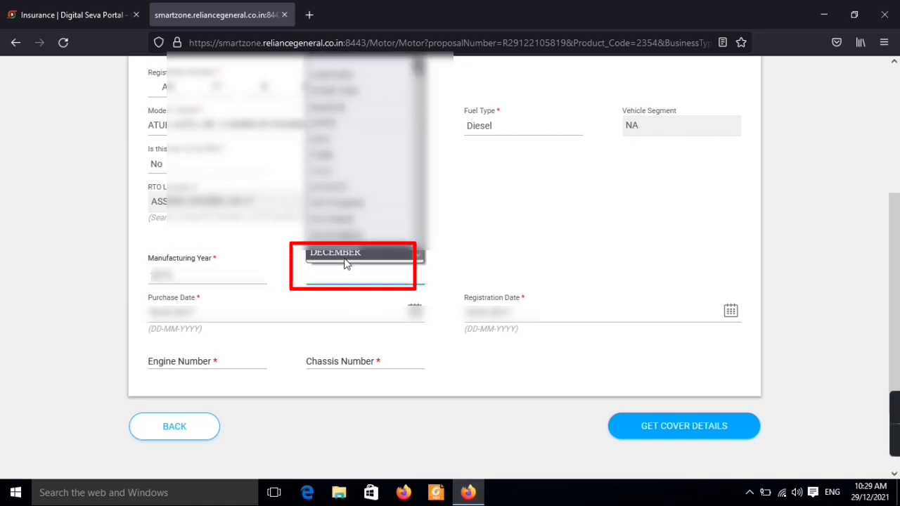
left_click(343, 256)
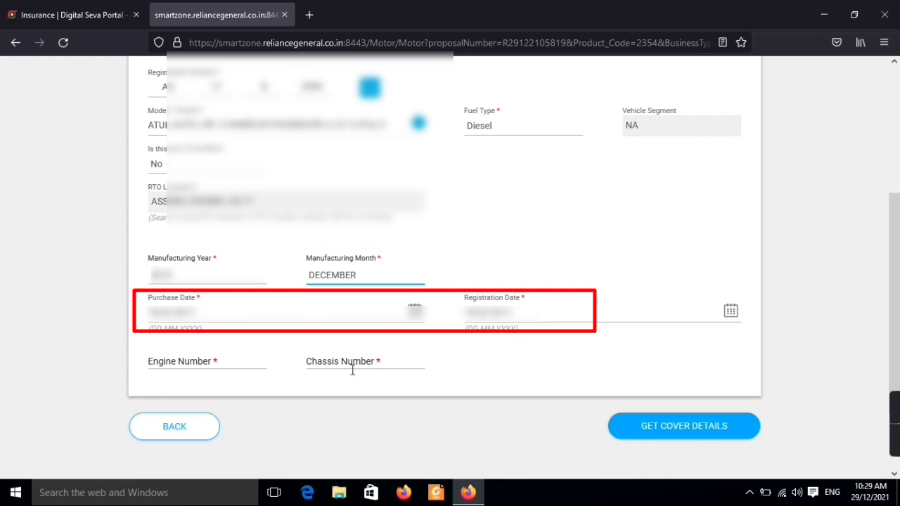
- Enter the engine number, paste the chassis number, and continue to Cover Details
left_click(232, 363)
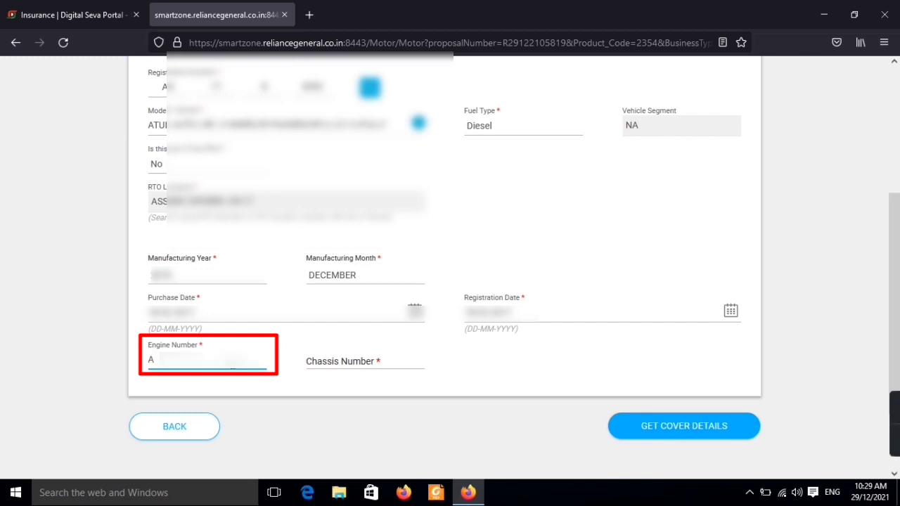
type("6")
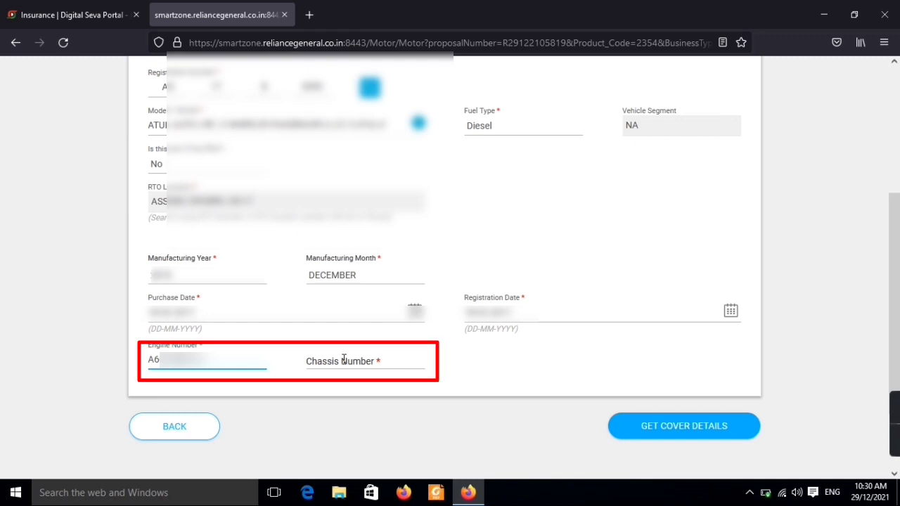
left_click(312, 362)
key("ctrl+v")
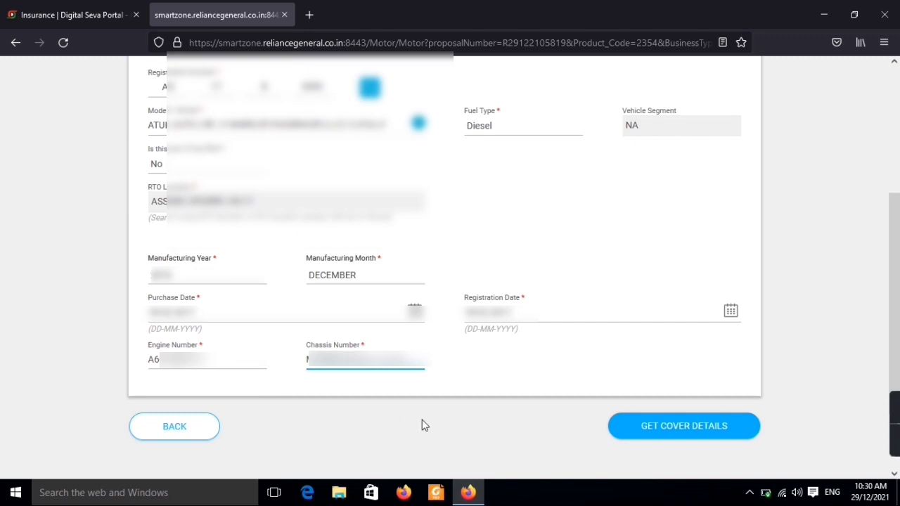
left_click(699, 441)
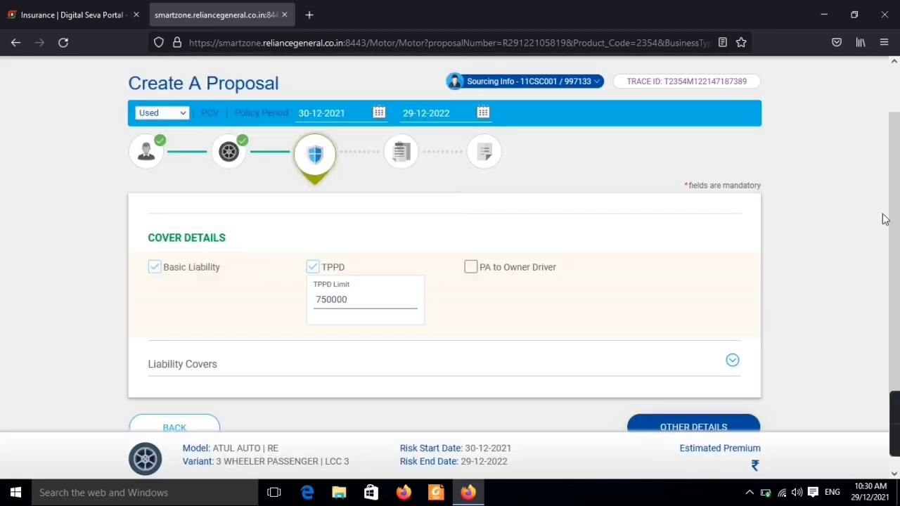
- Keep Basic Liability with TPPD 750000 and go through Other Details to the ₹7455 premium summary
scroll(898, 237, "down", 1)
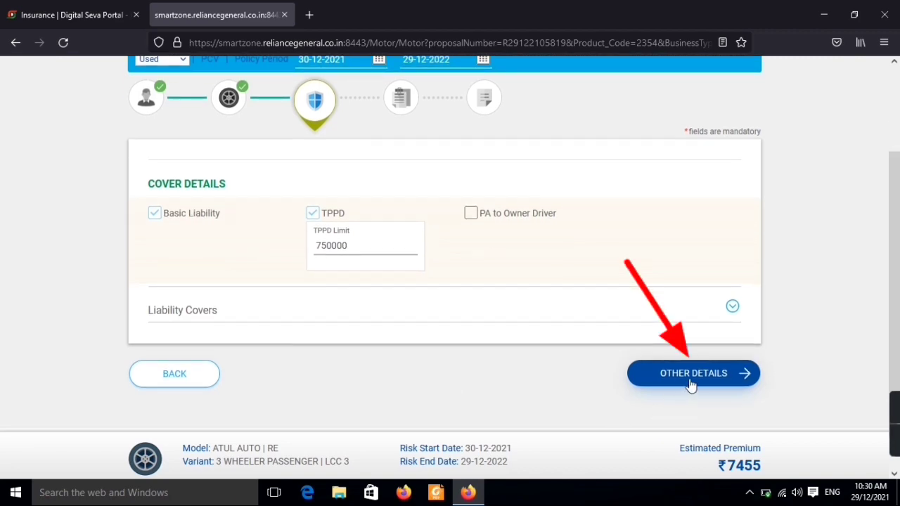
left_click(690, 382)
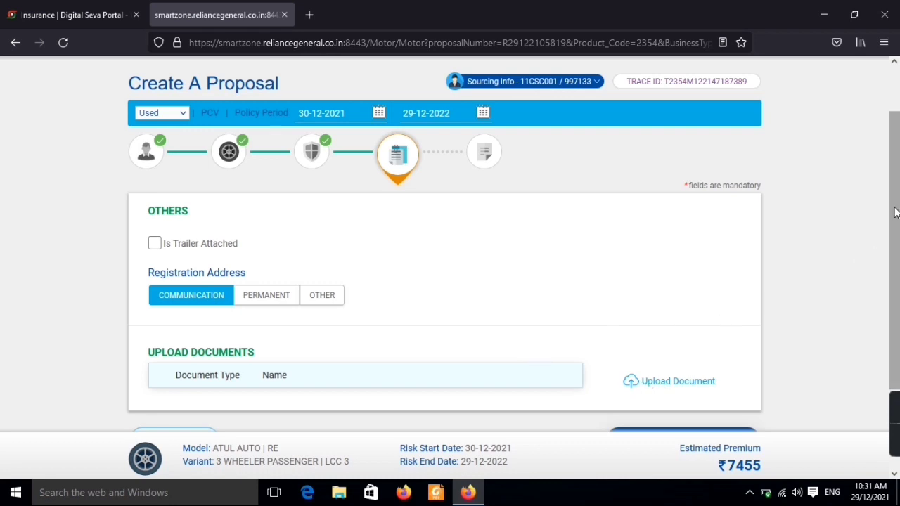
left_click_drag(894, 219, 898, 283)
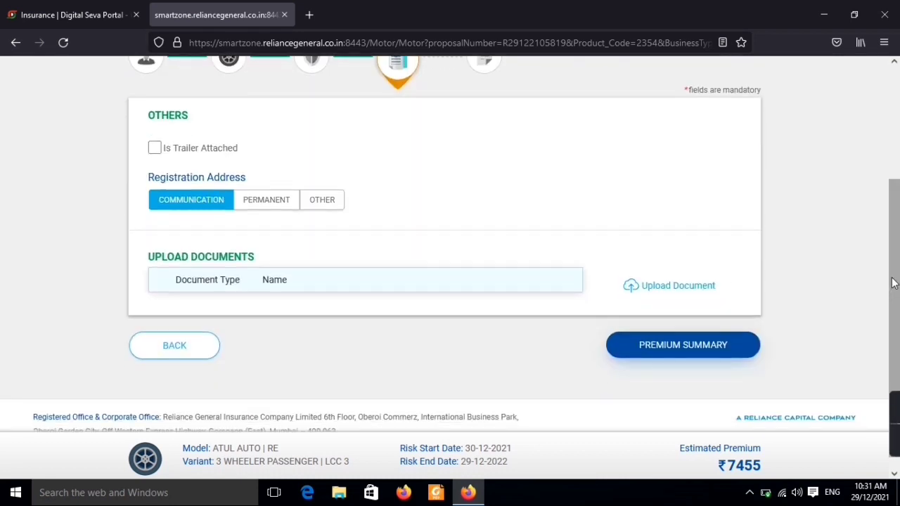
left_click(700, 357)
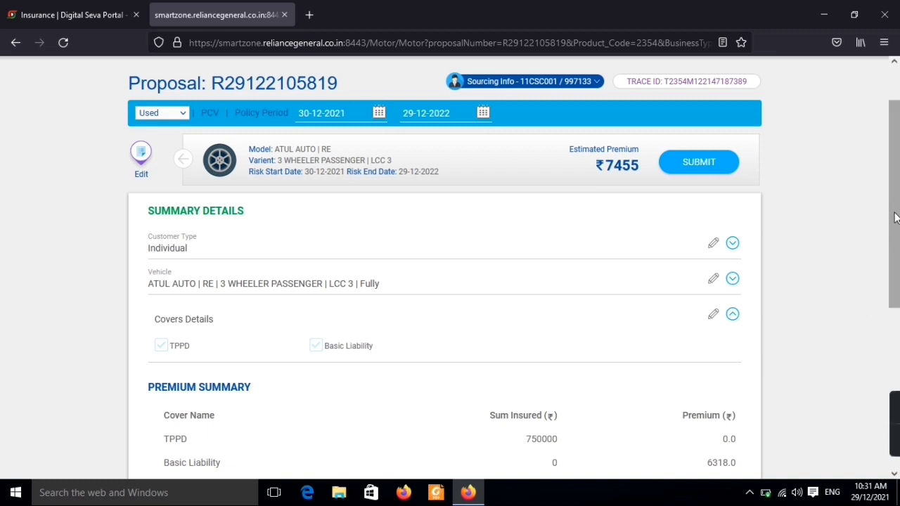
- Submit the ₹7455 proposal and proceed to payment from the success message
left_click_drag(894, 218, 896, 347)
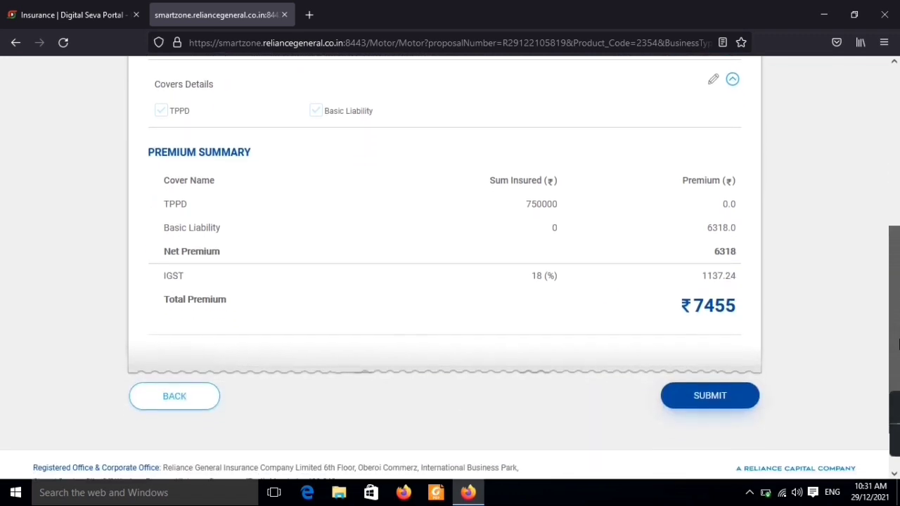
left_click(709, 407)
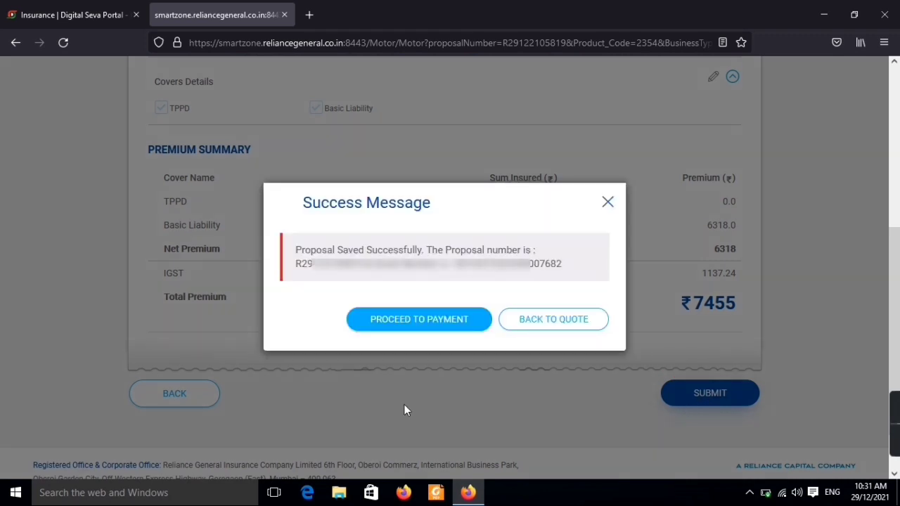
left_click(420, 332)
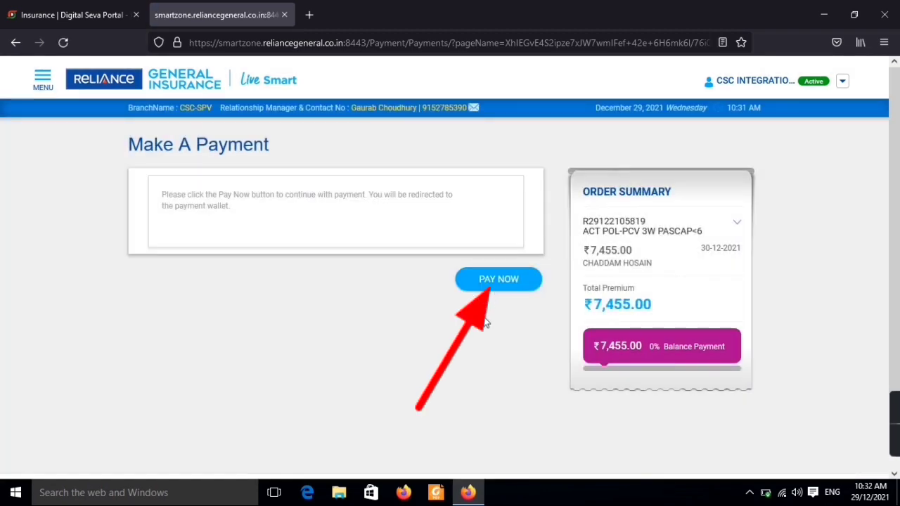
- Pay the ₹7,455.00 premium now to redirect to the CSC wallet
left_click(511, 292)
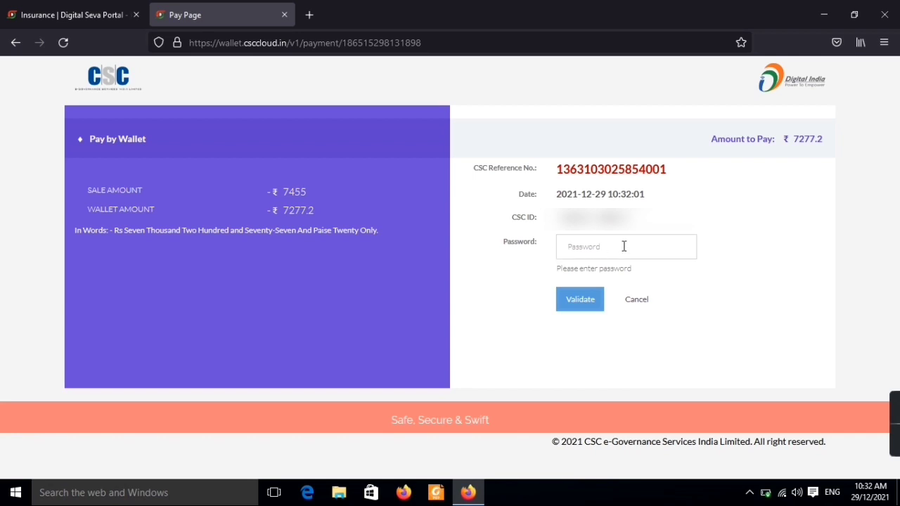
- Validate the wallet password, enter the 6-digit wallet PIN, and pay ₹7277.2
left_click(623, 246)
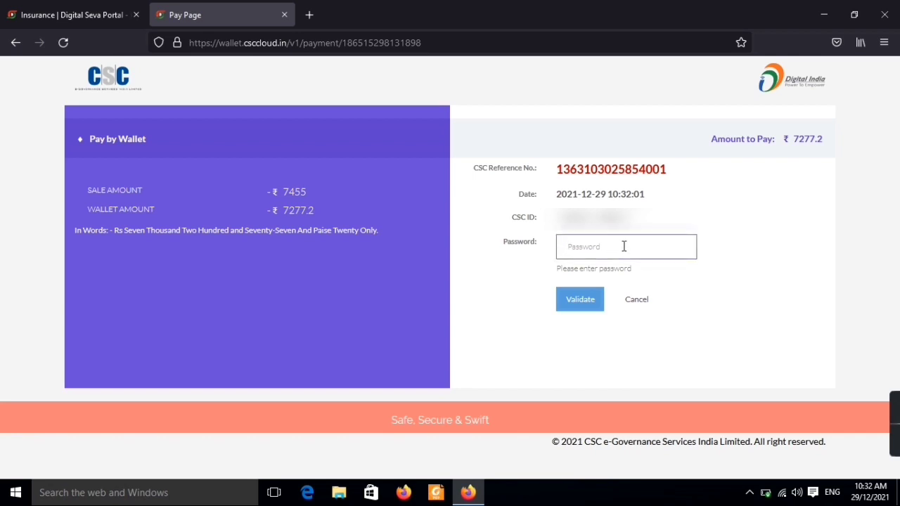
type("•••••••••••")
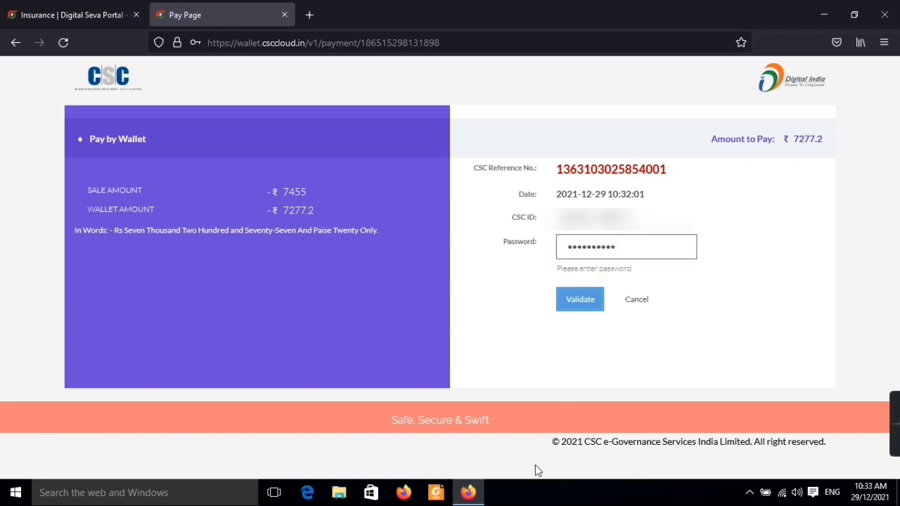
left_click(581, 312)
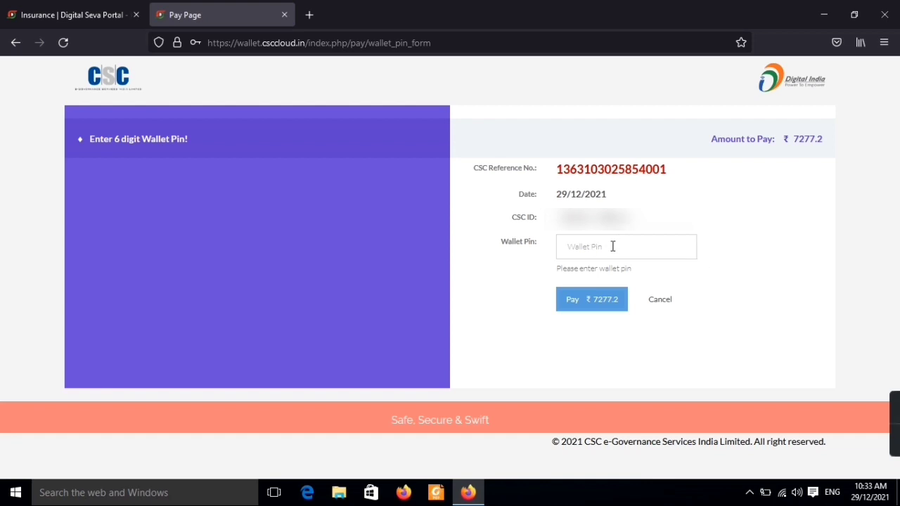
left_click(613, 246)
type("••••••")
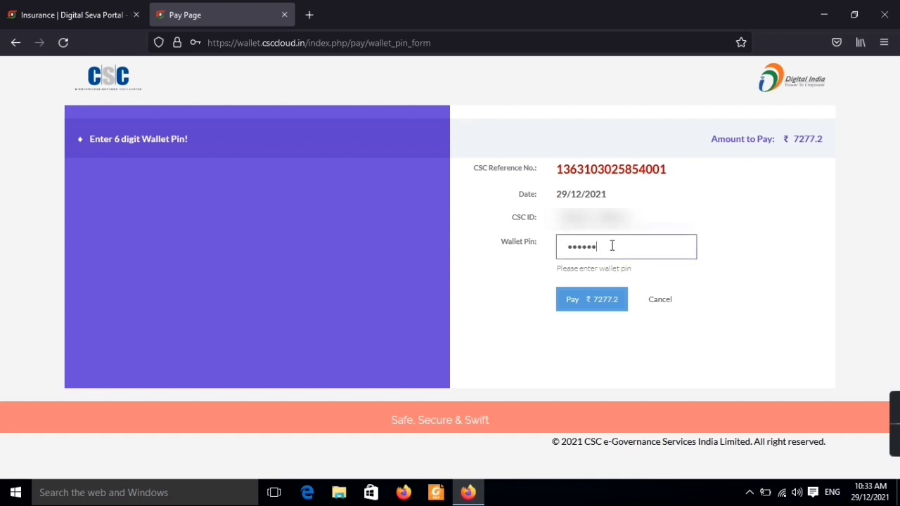
left_click(592, 301)
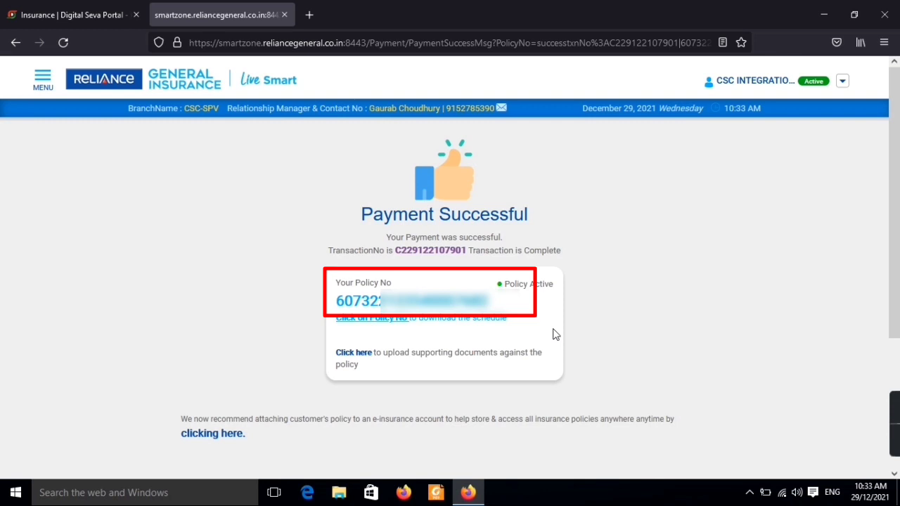
- Save the policy schedule as a PDF file and move it to the desktop centre
left_click(436, 308)
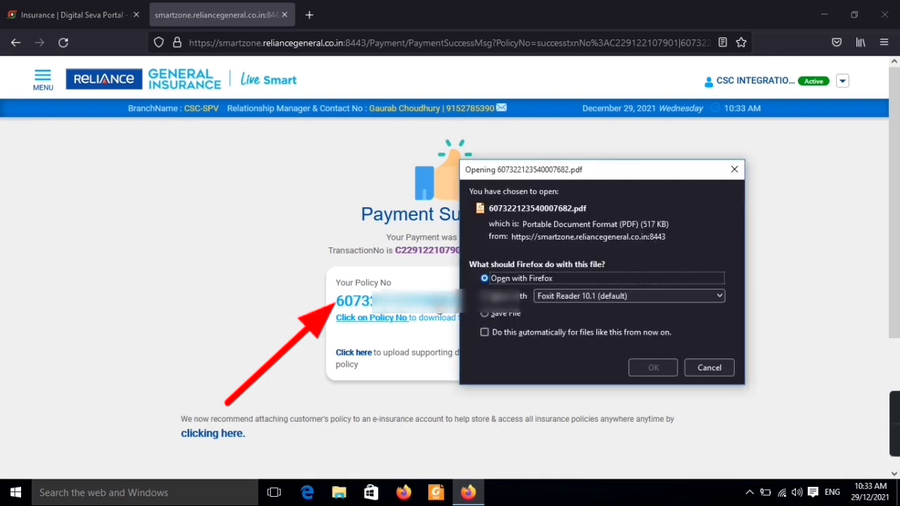
left_click(485, 312)
left_click(648, 367)
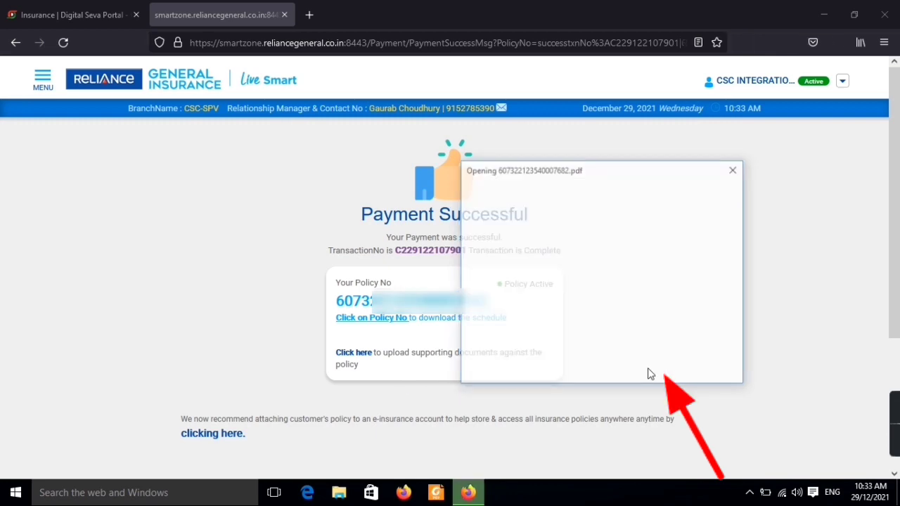
left_click(823, 14)
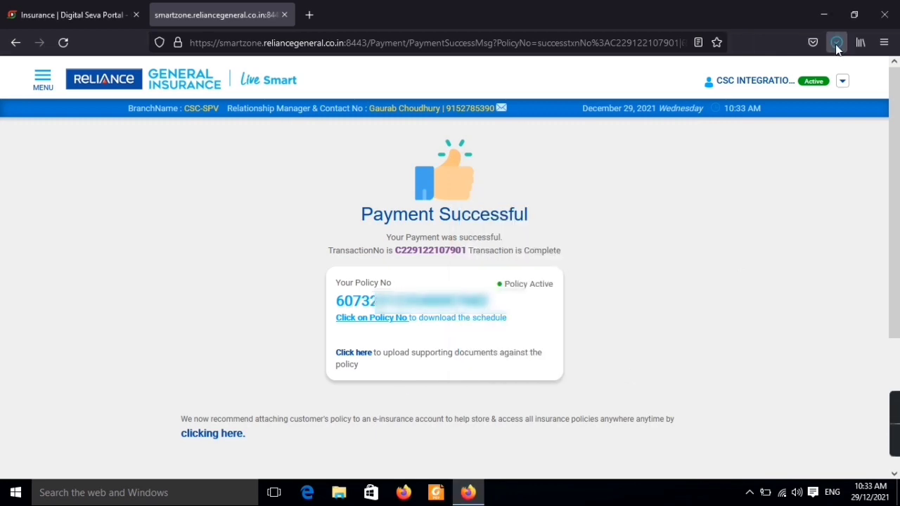
left_click_drag(763, 302, 514, 235)
- Refresh the Windows desktop repeatedly from its right-click menu
right_click(548, 181)
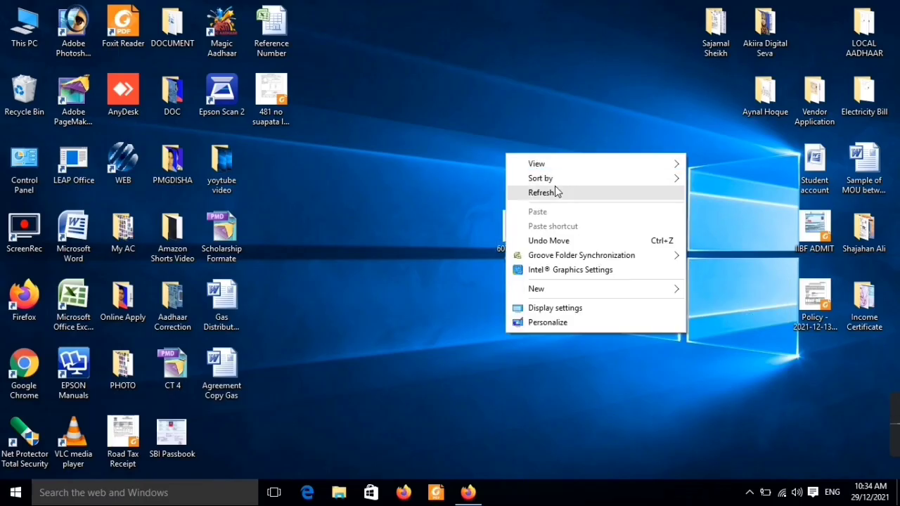
left_click(555, 189)
right_click(539, 135)
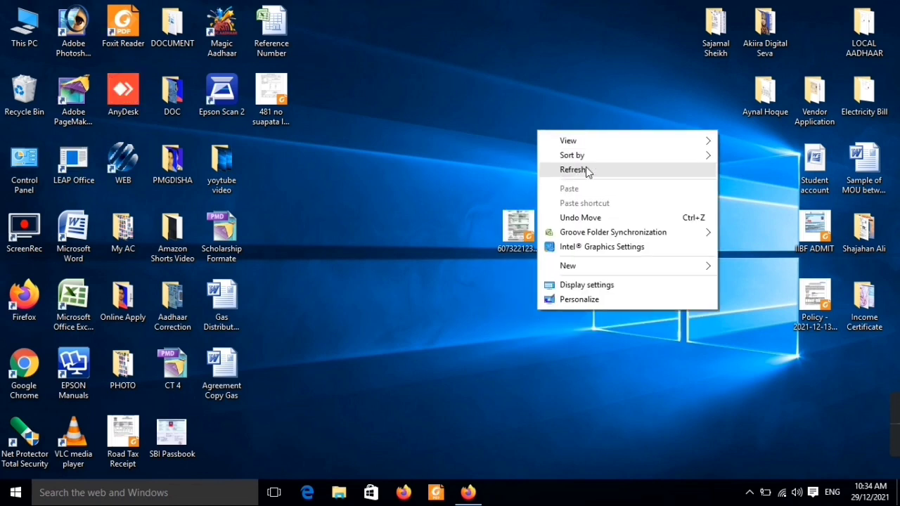
left_click(587, 171)
right_click(561, 125)
left_click(598, 172)
right_click(569, 131)
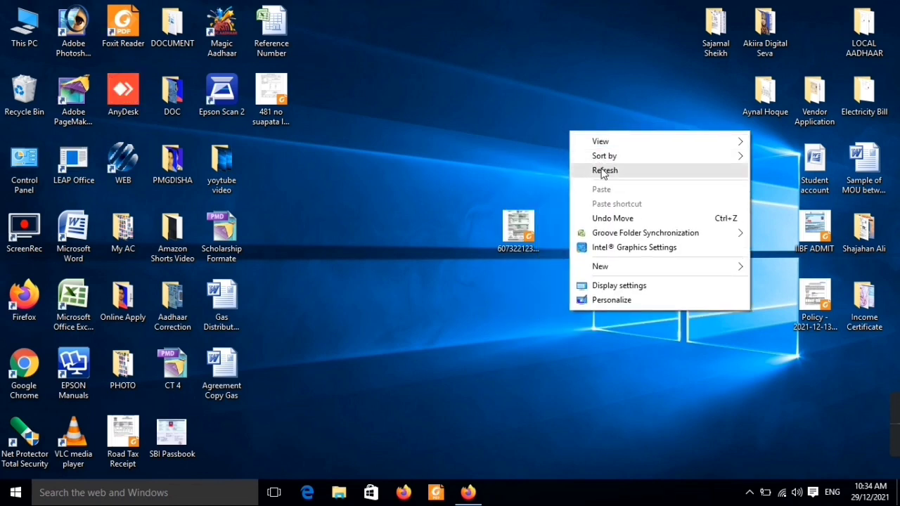
left_click(598, 174)
right_click(560, 126)
left_click(594, 163)
right_click(563, 124)
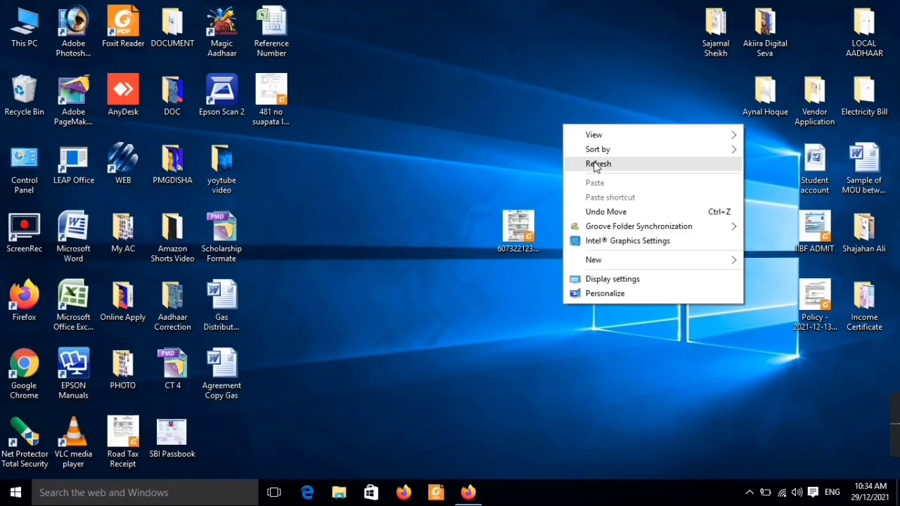
left_click(594, 163)
right_click(570, 127)
left_click(595, 169)
right_click(558, 133)
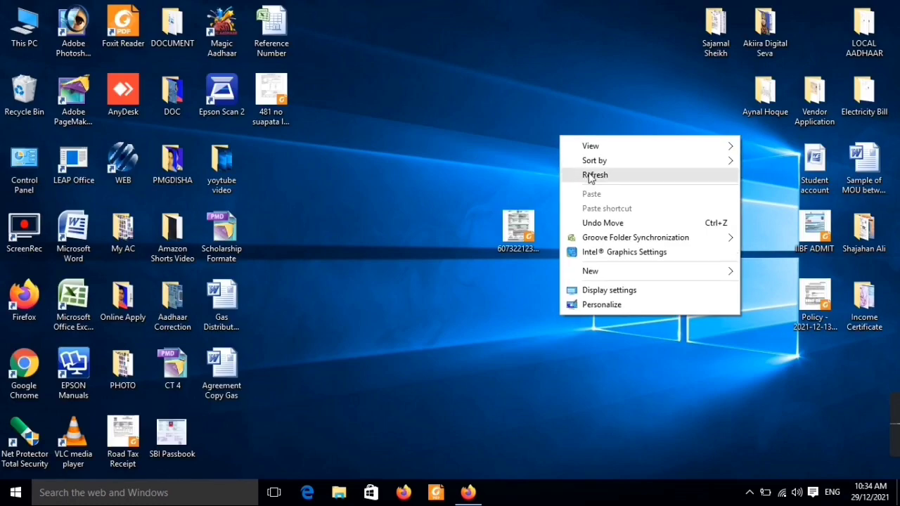
left_click(594, 175)
right_click(573, 137)
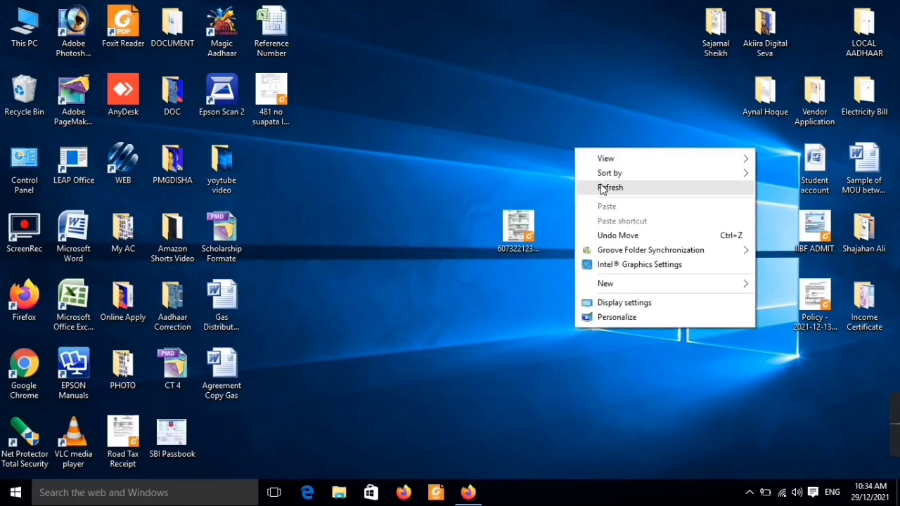
left_click(599, 176)
right_click(557, 133)
left_click(589, 179)
right_click(562, 141)
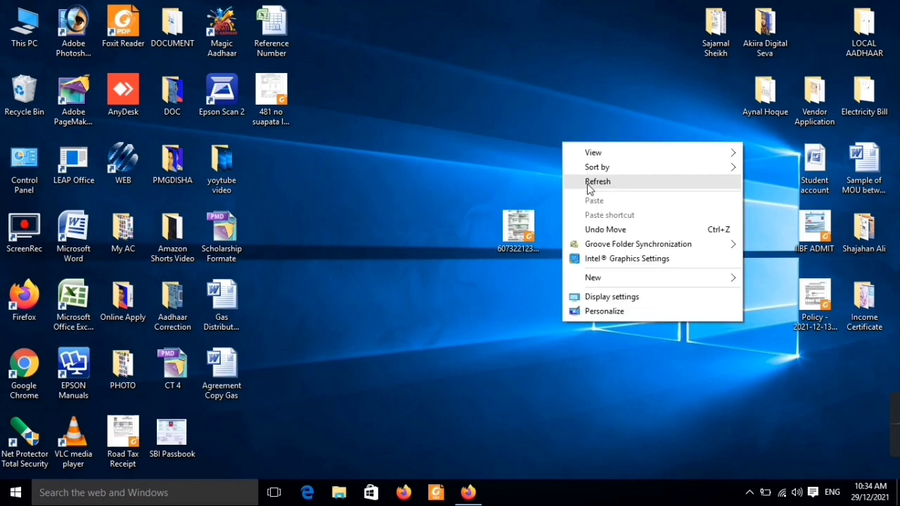
left_click(589, 184)
right_click(562, 149)
right_click(569, 140)
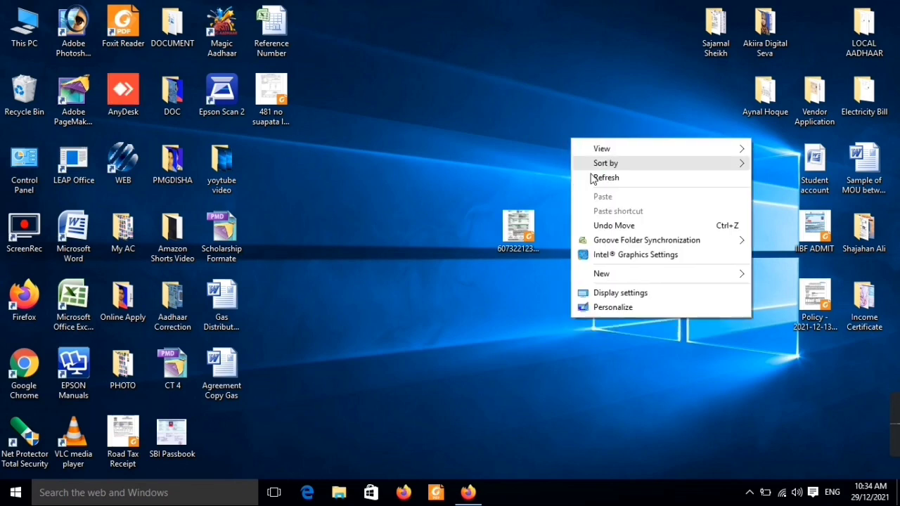
left_click(603, 179)
right_click(569, 139)
left_click(603, 179)
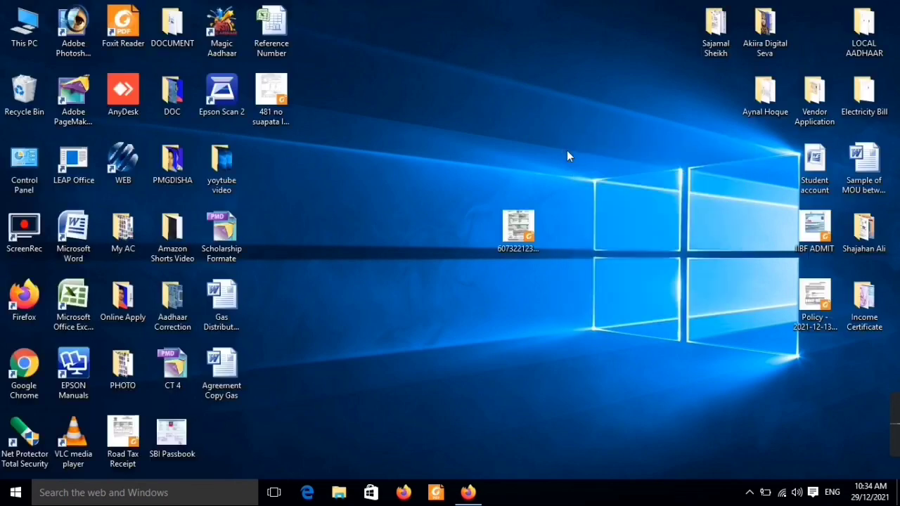
right_click(561, 143)
left_click(589, 182)
right_click(561, 143)
left_click(589, 182)
right_click(559, 149)
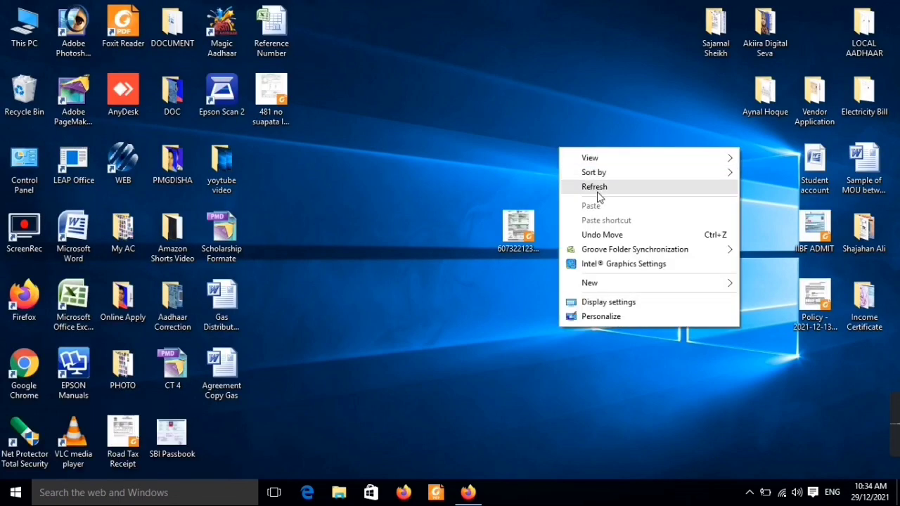
left_click(596, 185)
right_click(558, 159)
left_click(599, 202)
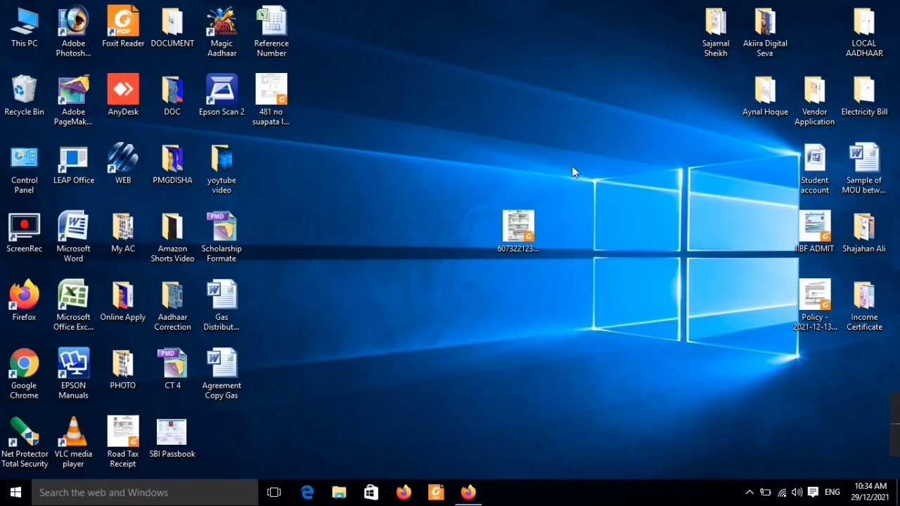
right_click(561, 152)
left_click(601, 191)
right_click(570, 153)
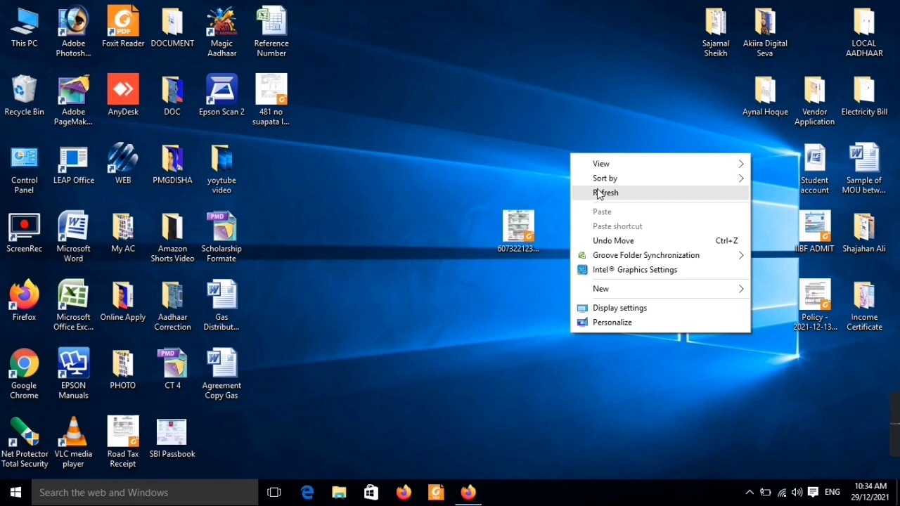
left_click(599, 193)
right_click(560, 152)
left_click(594, 191)
right_click(559, 155)
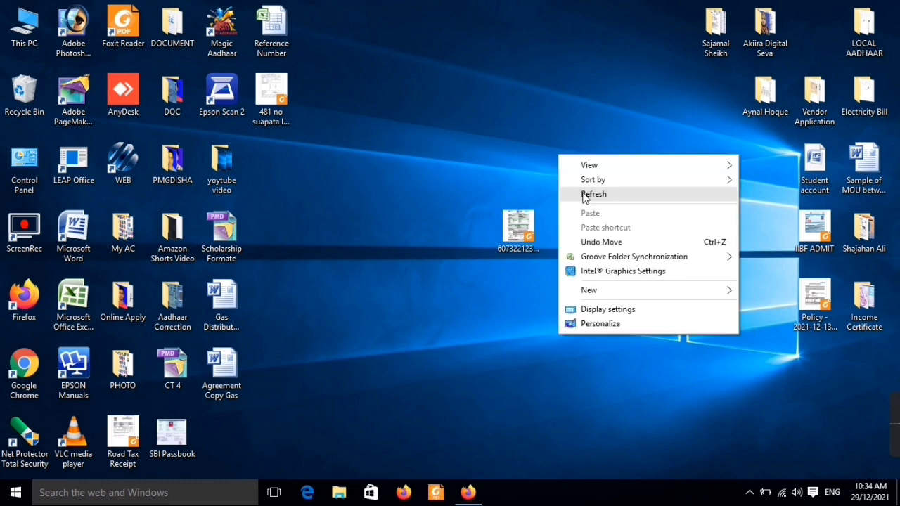
left_click(583, 198)
right_click(558, 163)
left_click(584, 203)
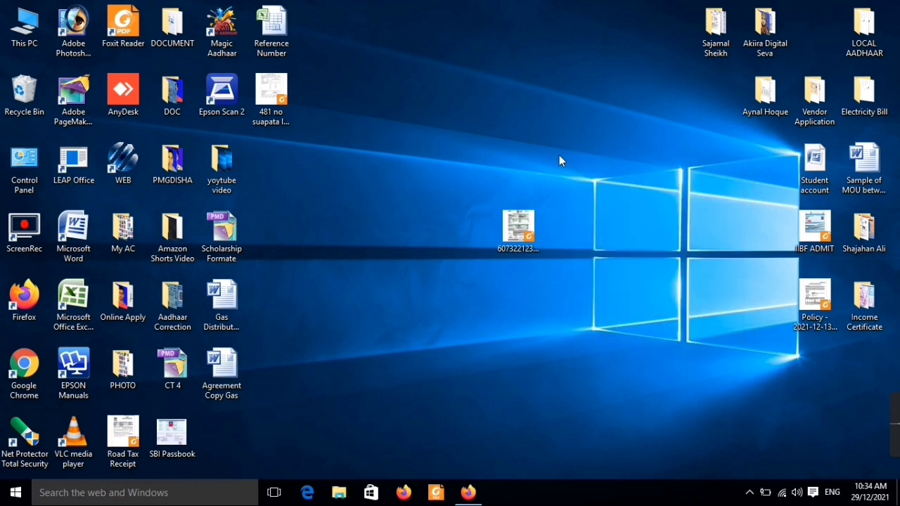
right_click(558, 154)
left_click(580, 196)
right_click(548, 154)
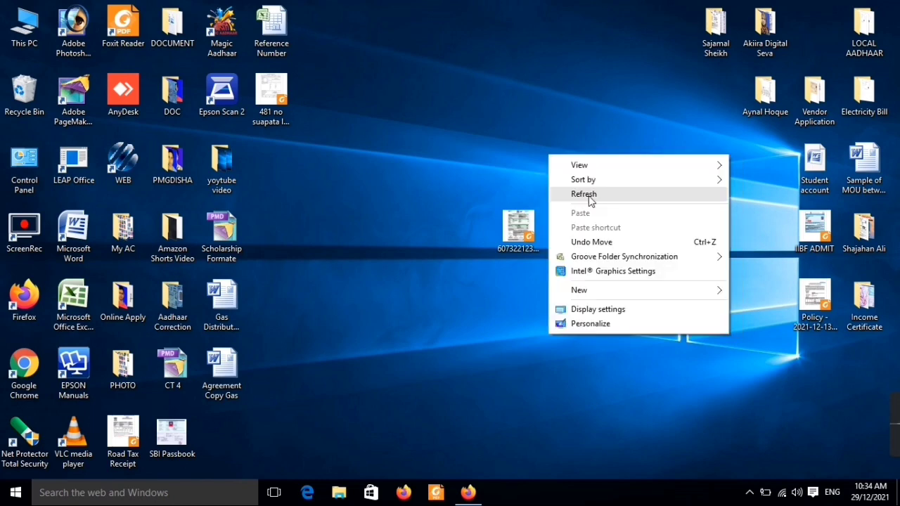
left_click(589, 199)
right_click(560, 154)
left_click(596, 197)
right_click(556, 147)
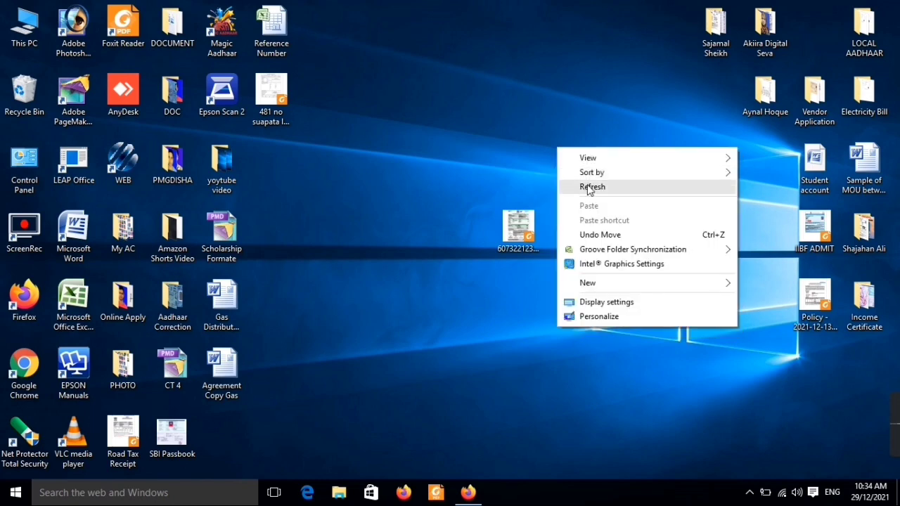
left_click(587, 186)
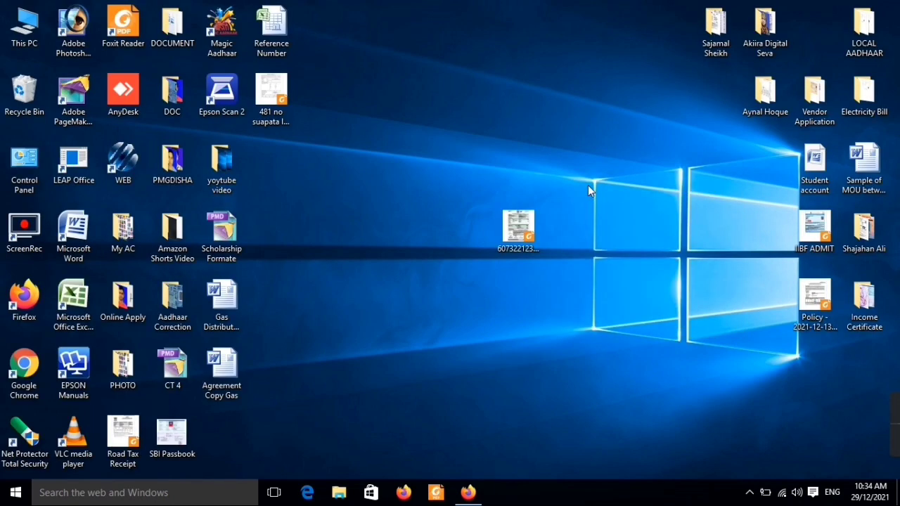